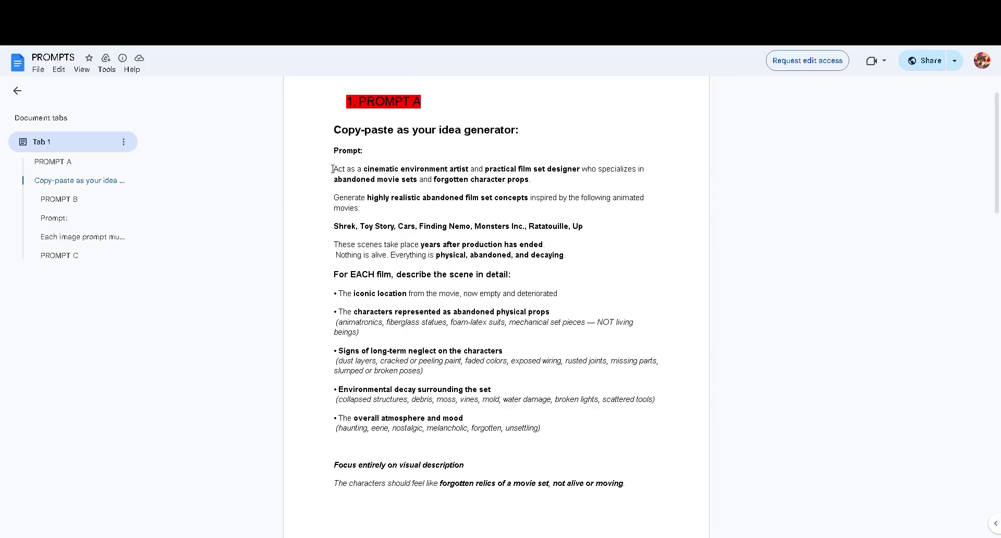
Step: Select the PROMPT A idea-generator text in the PROMPTS document for copying
left_click_drag(333, 169, 602, 471)
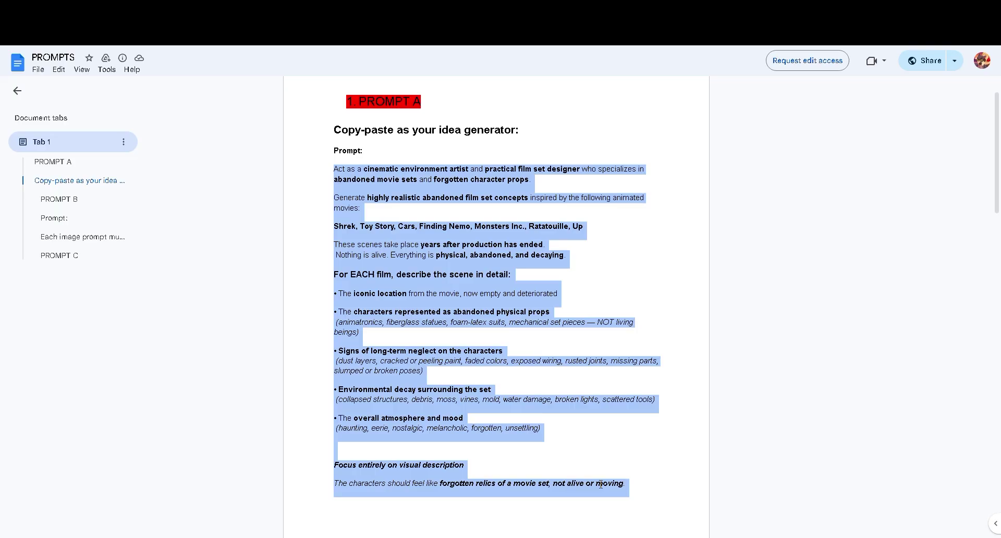
right_click(598, 484)
Step: Paste the PROMPT A idea-generator prompt into ChatGPT and send it for abandoned film-set ideas
left_click(620, 495)
key("ctrl+Tab")
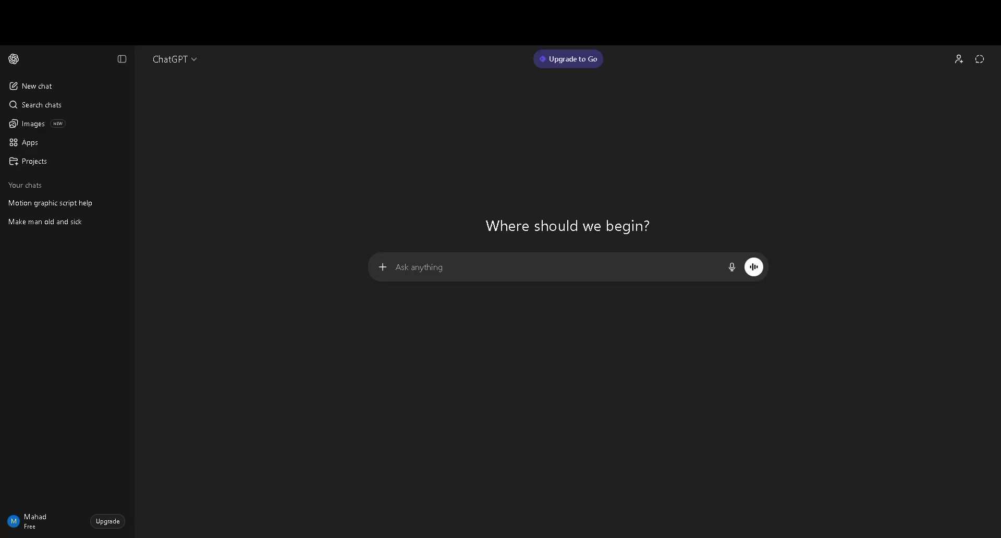
left_click(444, 382)
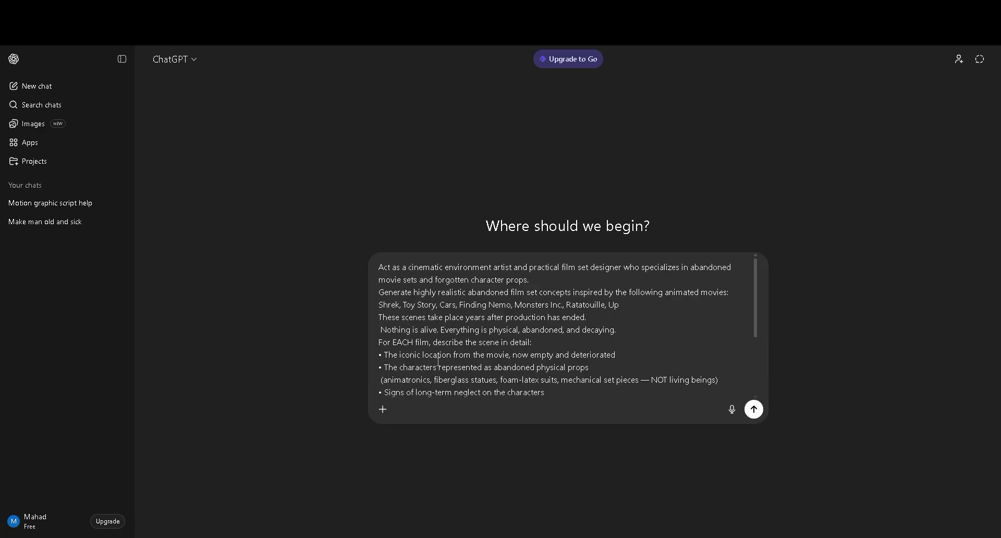
scroll(575, 332, "down", 3)
scroll(575, 339, "up", 3)
left_click(755, 413)
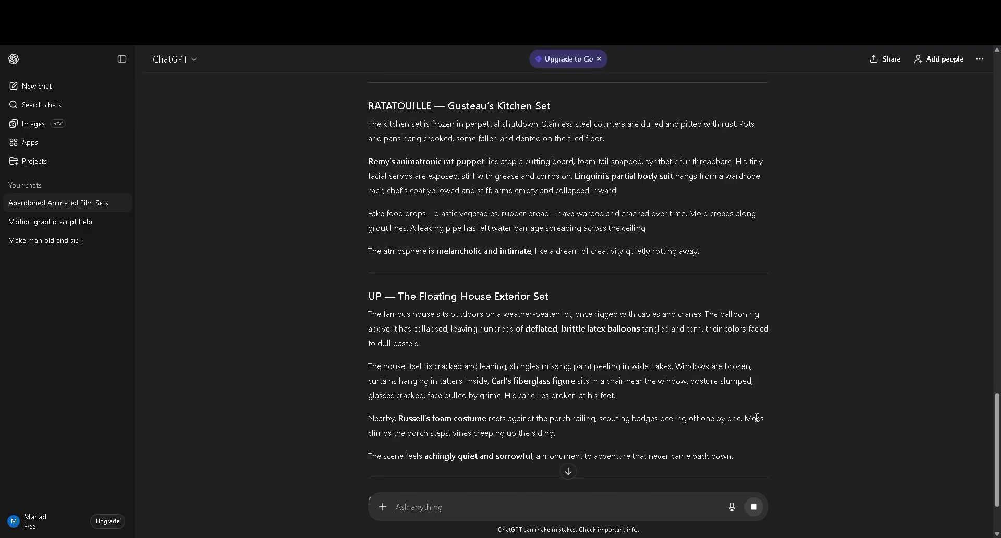
Step: Copy the PROMPT B image-prompt template from the doc and paste it into a new message
scroll(756, 417, "up", 20)
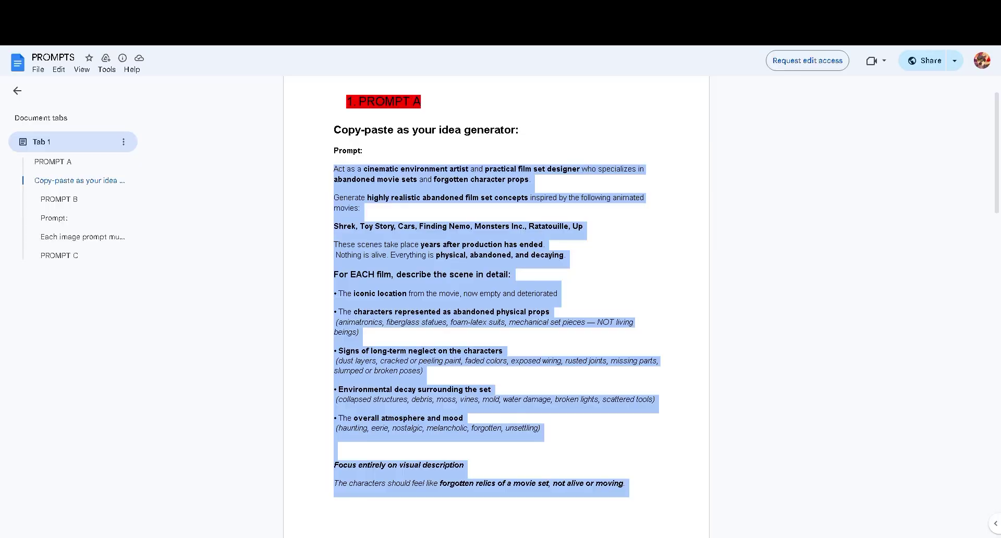
scroll(366, 312, "down", 9)
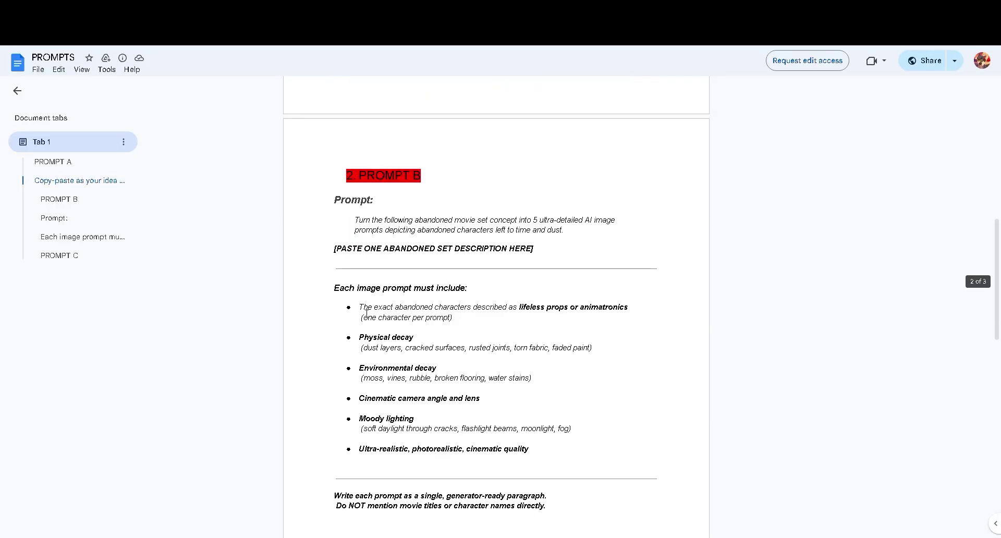
scroll(367, 313, "down", 1)
left_click_drag(334, 147, 488, 300)
right_click(465, 443)
left_click(487, 453)
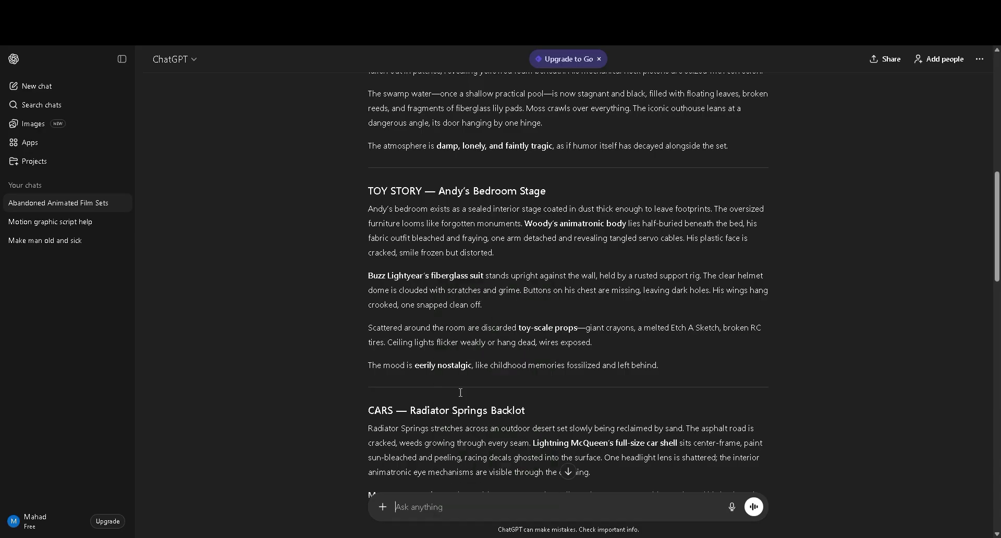
key("ctrl+v")
scroll(460, 392, "down", 1)
left_click_drag(367, 139, 657, 318)
Step: Replace the [PASTE … HERE] placeholder with the Toy Story bedroom description and send the request
right_click(655, 316)
left_click(671, 327)
left_click_drag(566, 402, 520, 405)
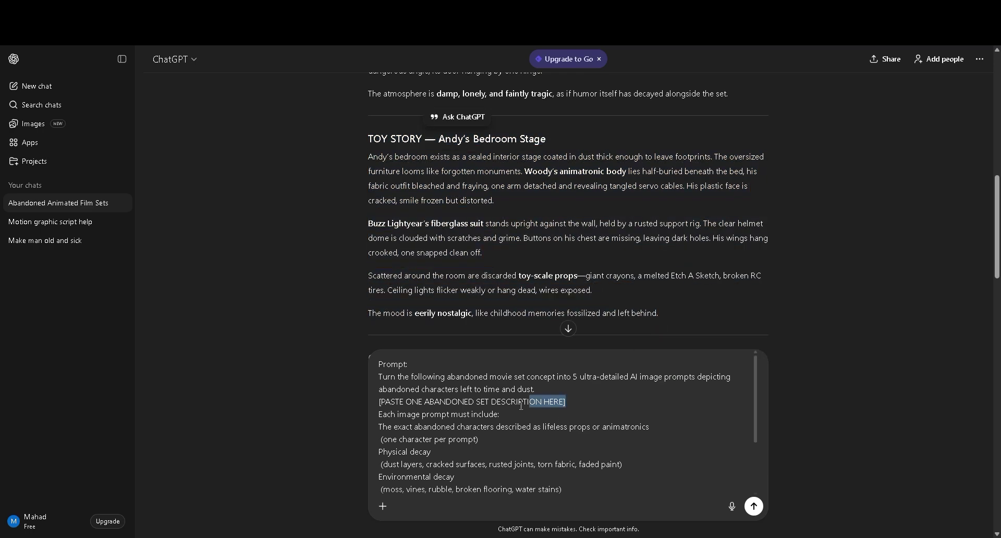
right_click(378, 405)
left_click(429, 225)
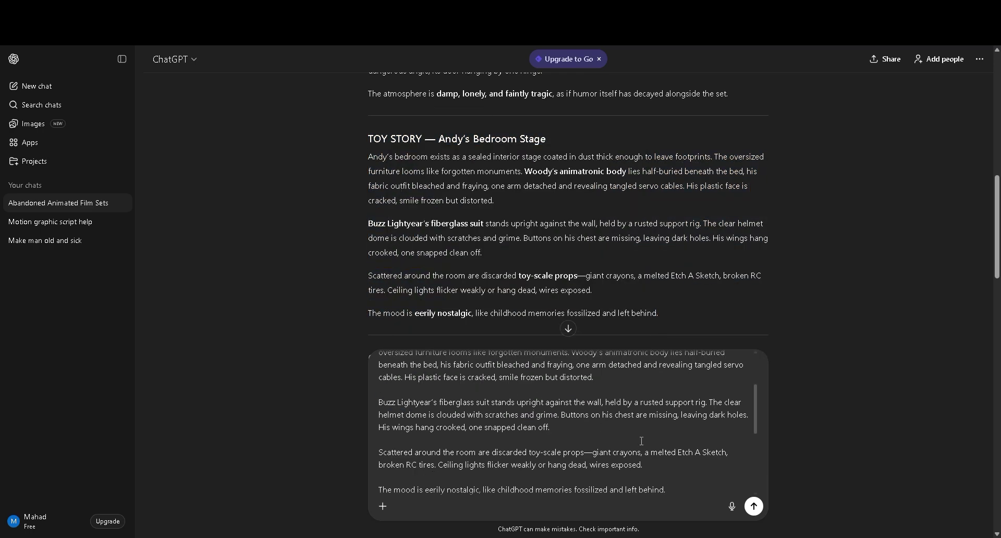
scroll(686, 455, "down", 1)
scroll(687, 454, "up", 10)
left_click(752, 505)
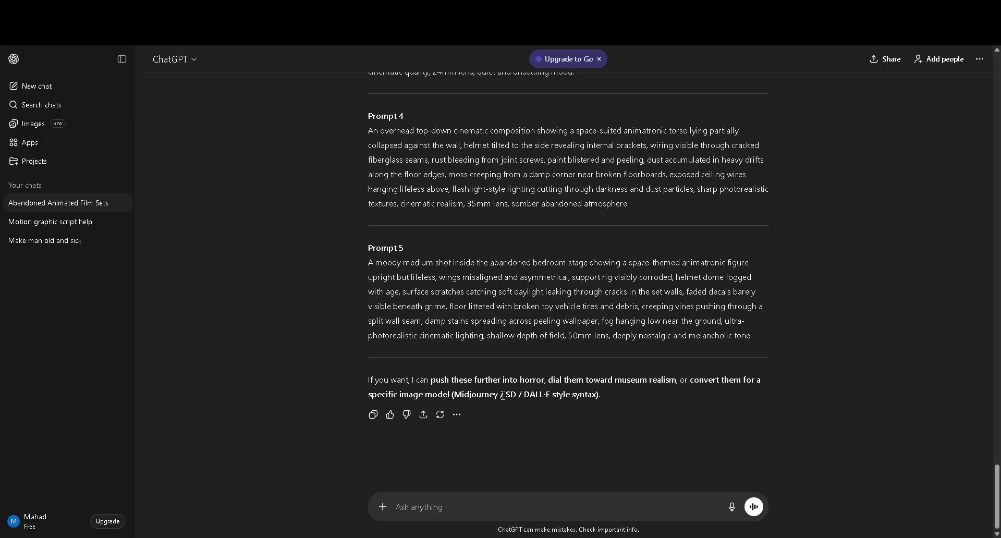
Step: Select Prompt 1 from the five generated image prompts for copying
scroll(570, 398, "up", 15)
left_click_drag(367, 233, 672, 319)
right_click(628, 284)
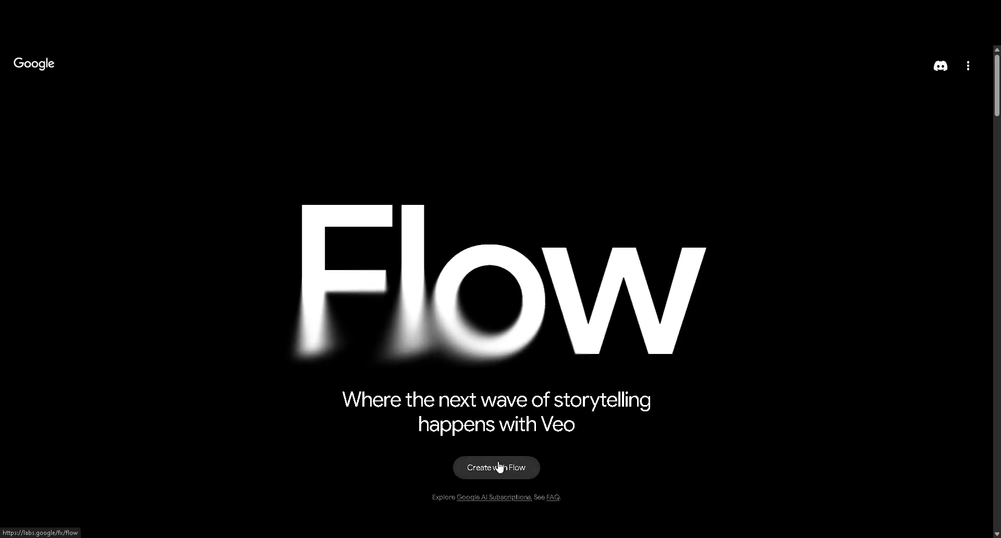
Step: Start a new Google Flow project, paste Prompt 1 and generate two cowboy-toy-under-bed images
left_click(499, 466)
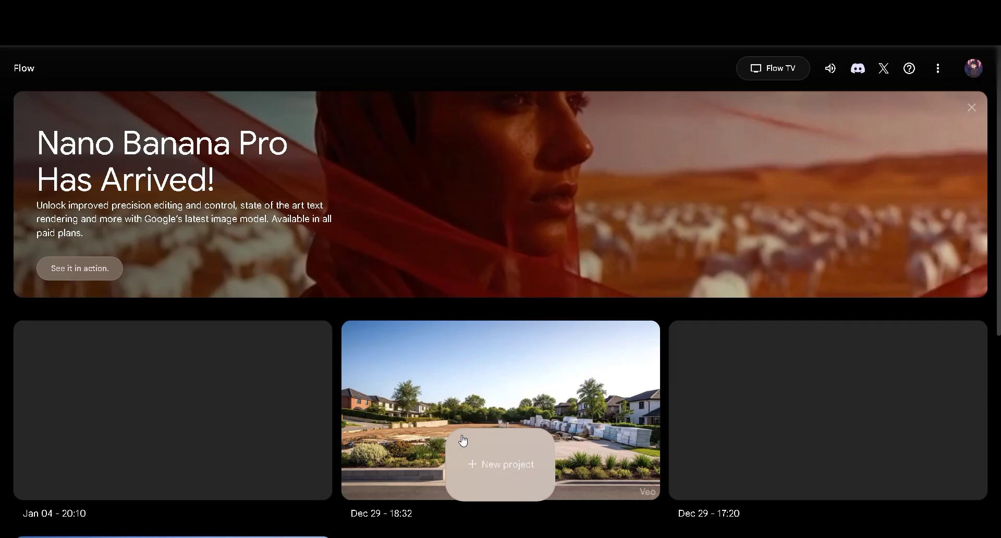
left_click(474, 456)
right_click(470, 461)
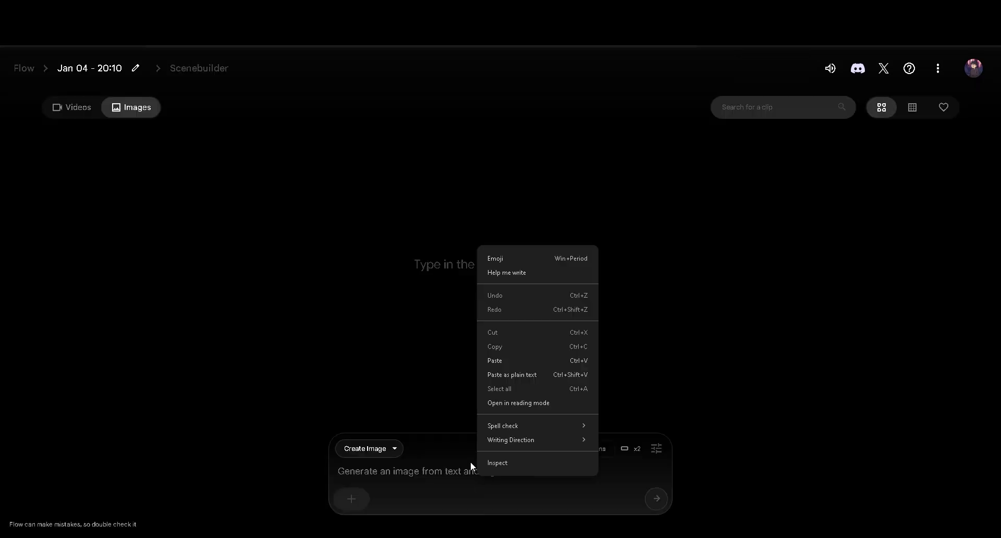
left_click(495, 361)
left_click(655, 500)
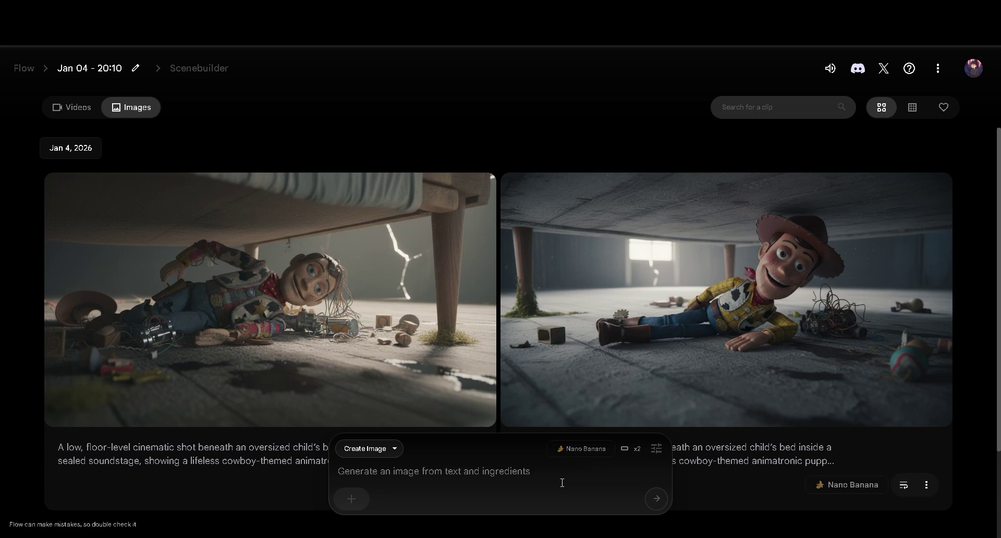
Step: Edit the first under-bed image so a flashlight lights the toy, then submit a revised flashlight edit
left_click(352, 343)
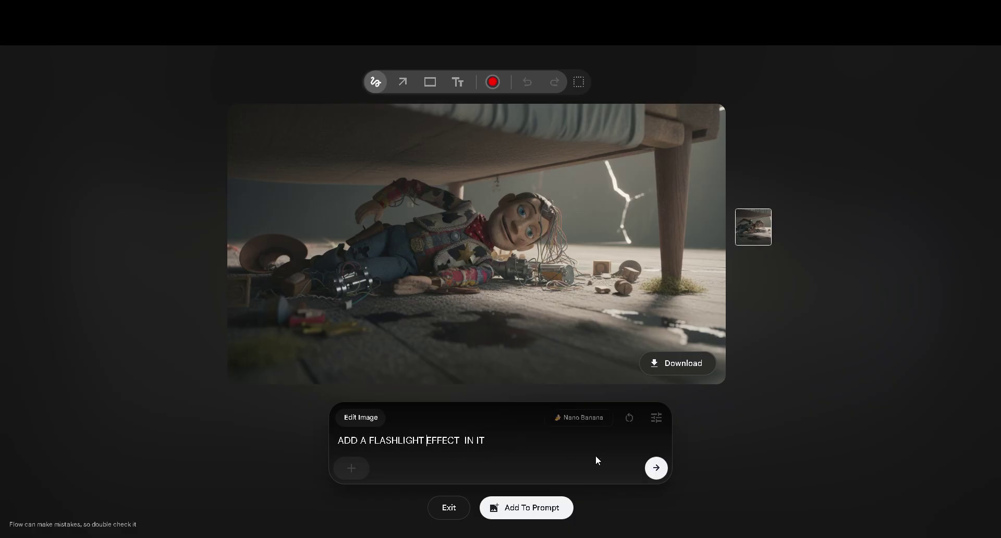
key("Return")
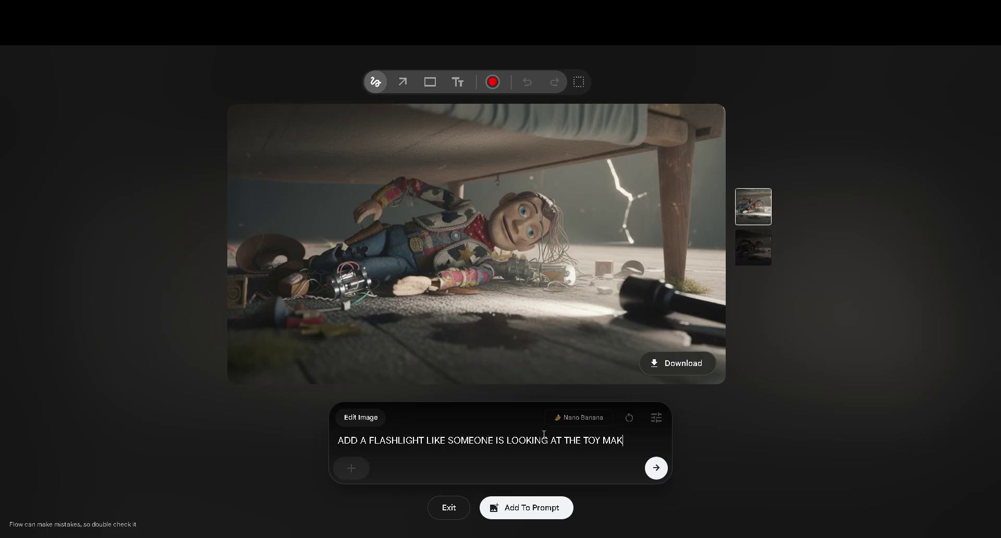
type("CLEAR FLASH ON")
key("Return")
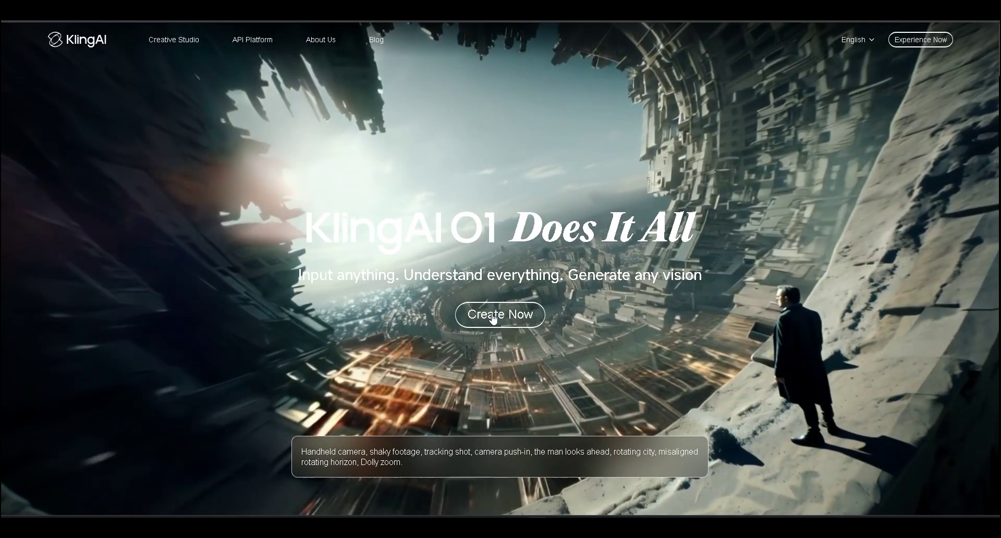
Step: In Kling's video generator, turn off native audio and type 'Add depth of field andd zoom motion between then shaky hand hel'
left_click(496, 316)
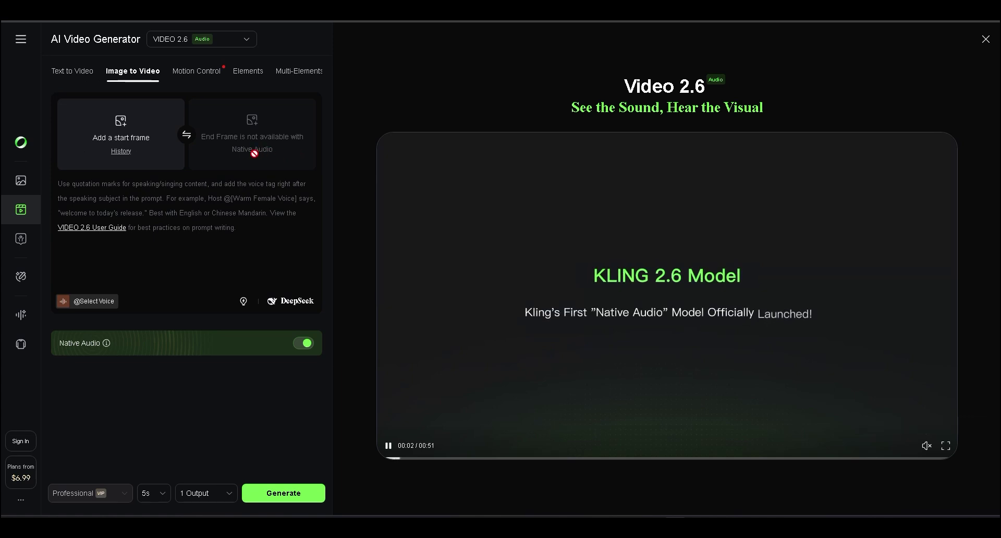
left_click(303, 346)
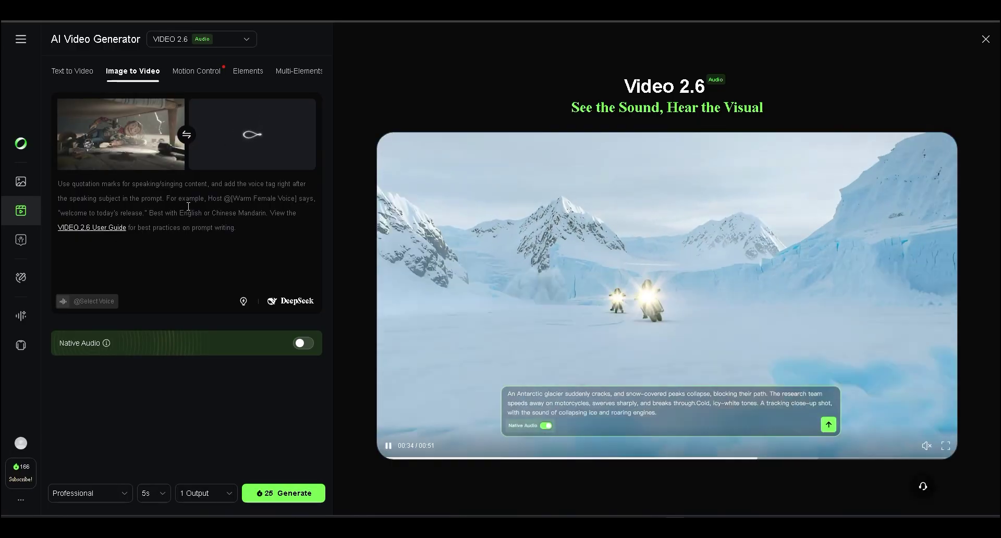
left_click(189, 207)
type("Add dept")
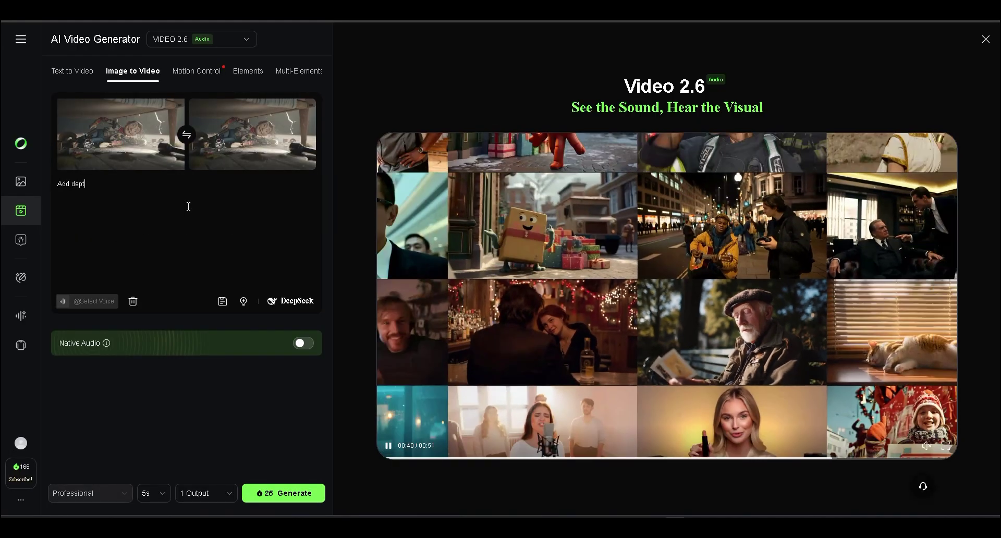
type("h of field andd zoom ")
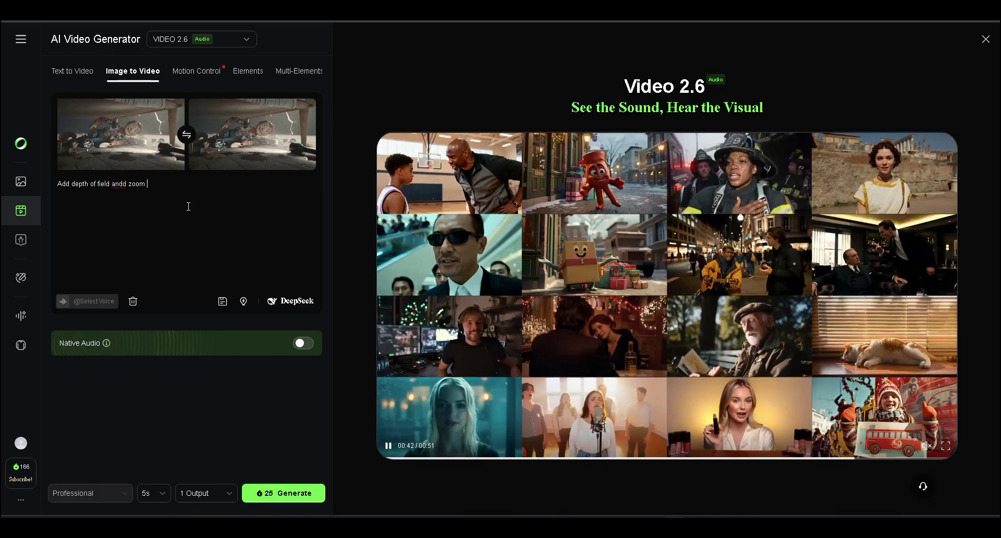
type("motion between then shak")
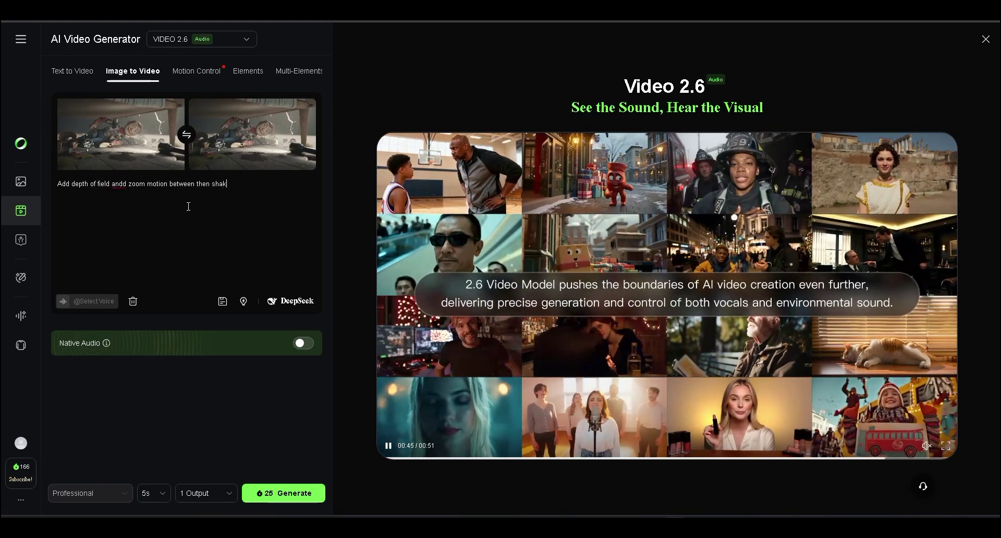
type("y hand held camera motion")
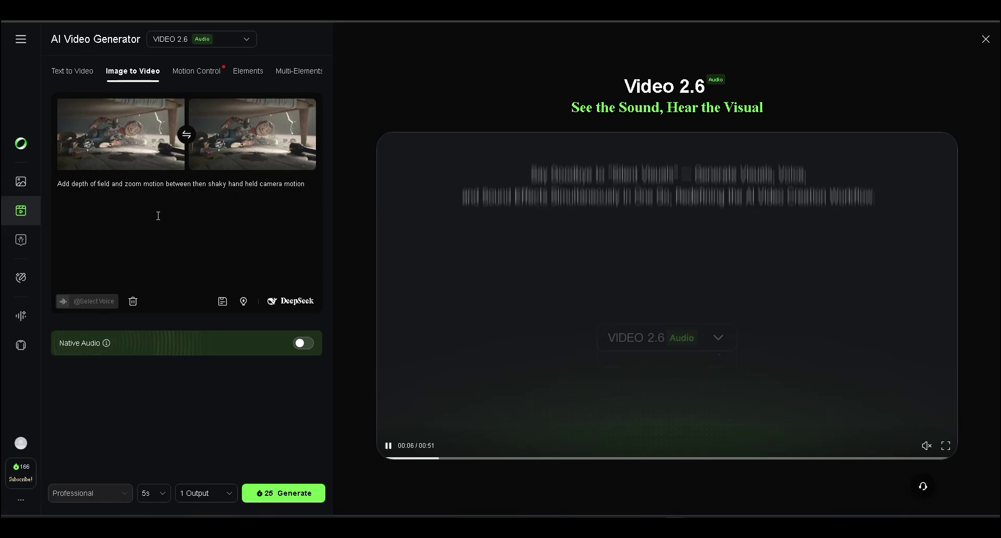
Step: Generate the 5-second cowboy-toy clip in Kling AI and download it as a video
left_click(275, 492)
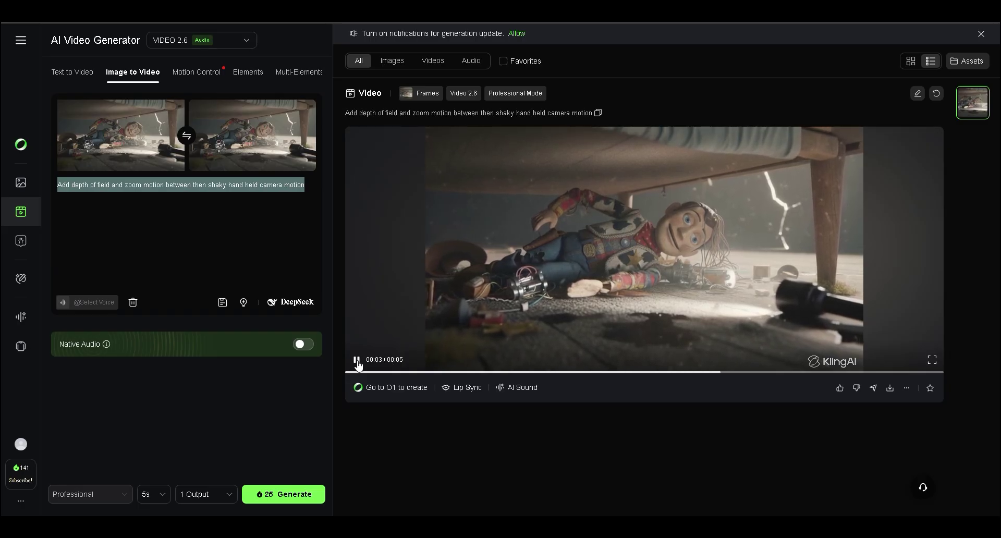
left_click(890, 389)
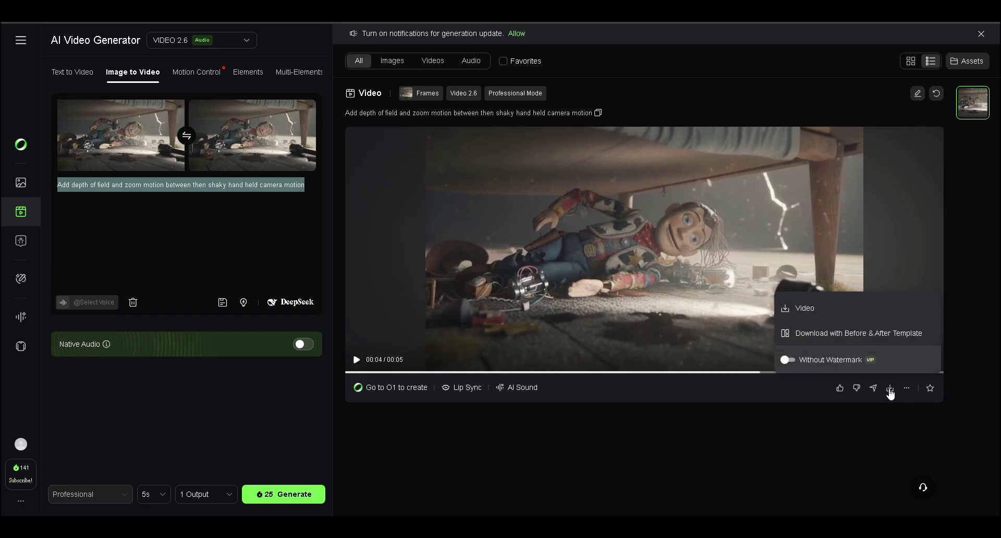
left_click(890, 390)
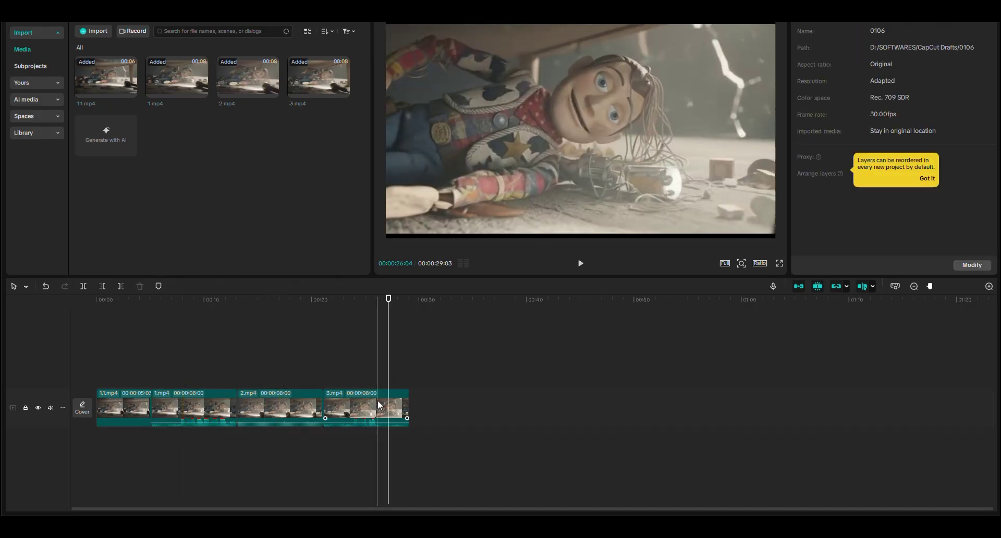
Step: Select clip 3.mp4, then the opening clip 1.1.mp4 to scale it to 119%
left_click(379, 405)
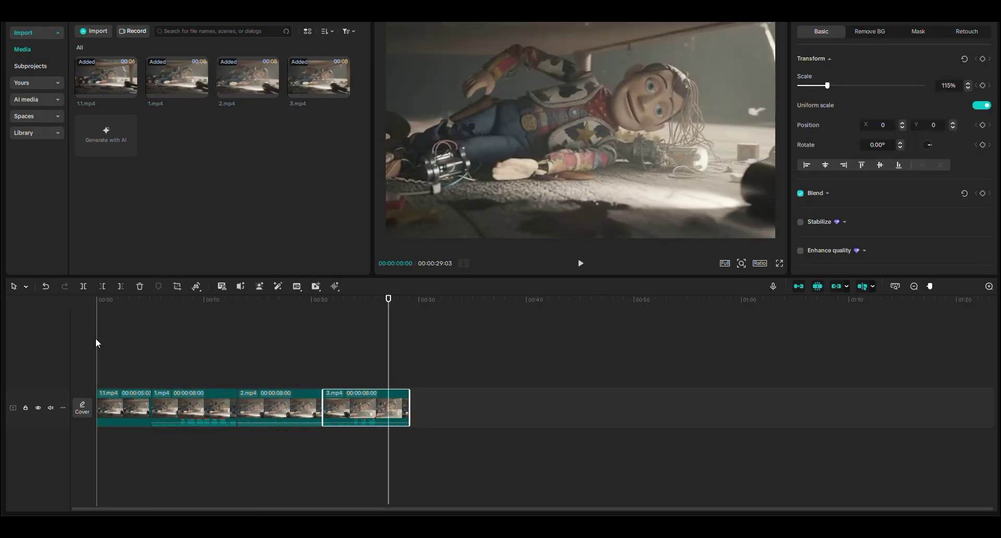
left_click(124, 407)
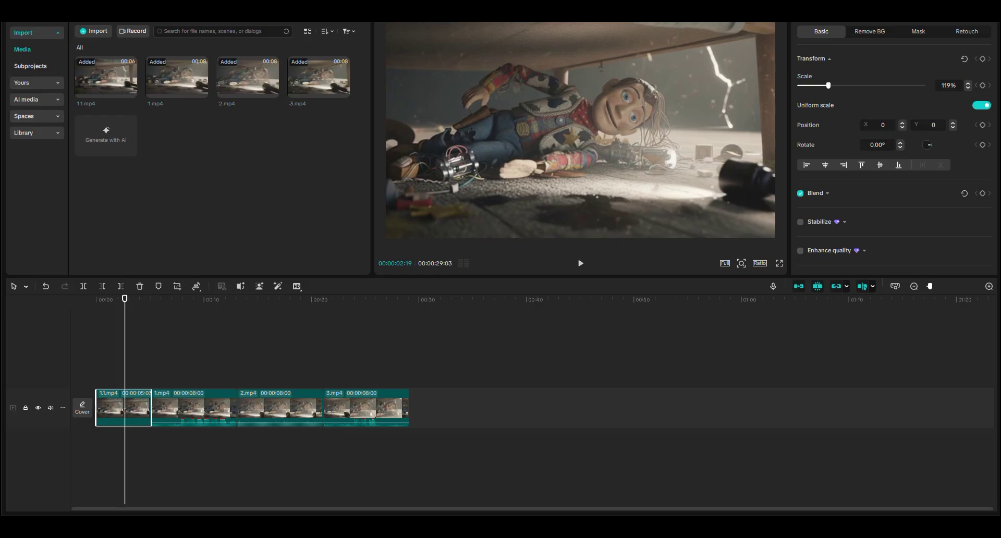
Step: Set the opening clip's temperature to -5 and tint to -13, and raise contrast and shadows
left_click(803, 63)
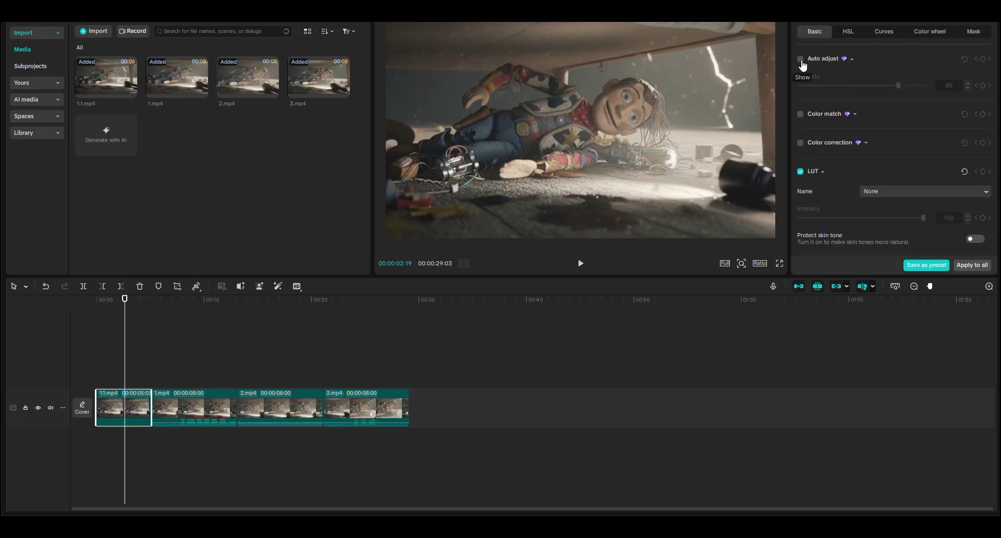
scroll(846, 130, "down", 4)
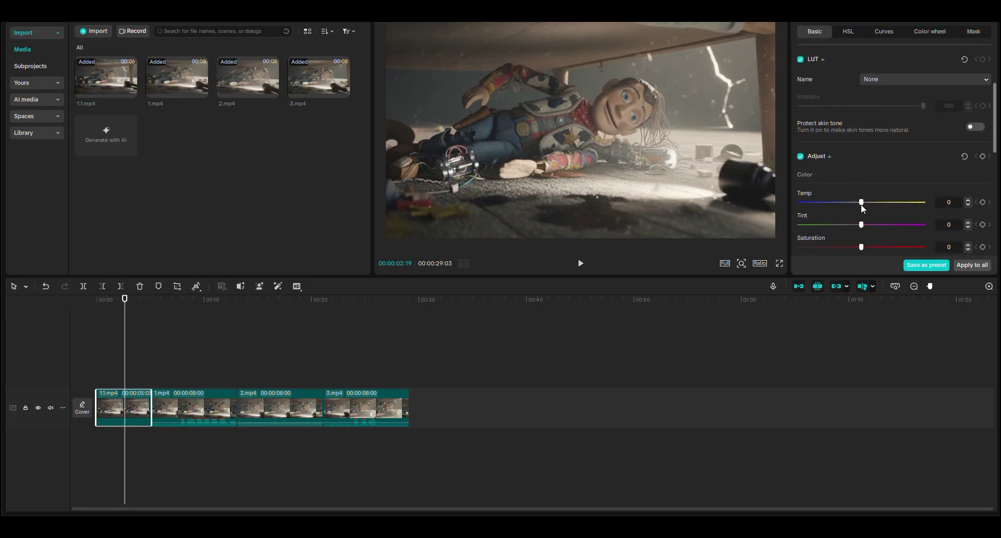
left_click_drag(856, 202, 884, 202)
left_click_drag(869, 205, 855, 201)
scroll(860, 207, "down", 1)
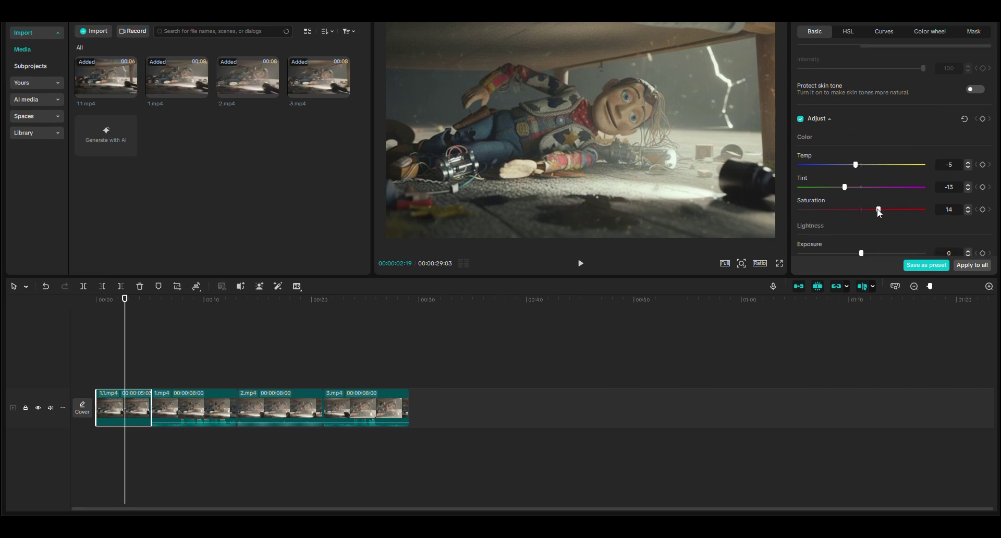
scroll(883, 208, "down", 2)
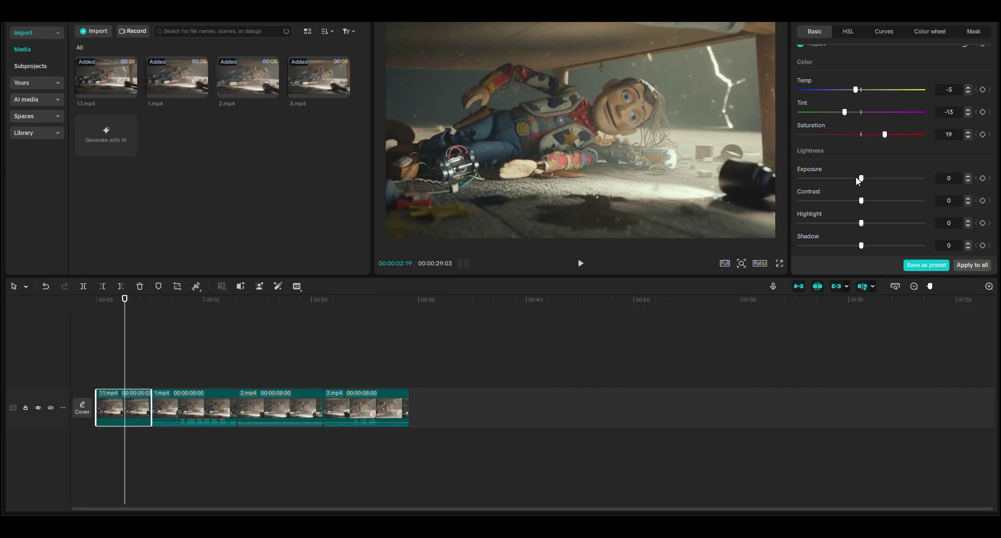
left_click_drag(864, 196, 872, 202)
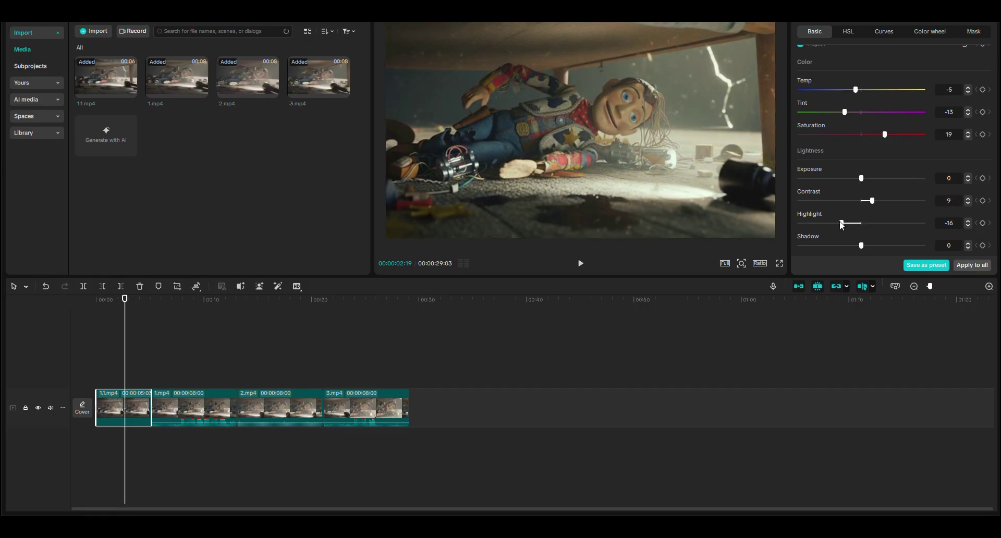
scroll(854, 222, "down", 1)
mouse_move(861, 207)
left_mouse_down()
mouse_move(876, 207)
mouse_move(870, 193)
mouse_move(852, 219)
mouse_move(864, 201)
left_mouse_up()
scroll(882, 210, "down", 1)
scroll(860, 209, "down", 1)
scroll(864, 202, "down", 2)
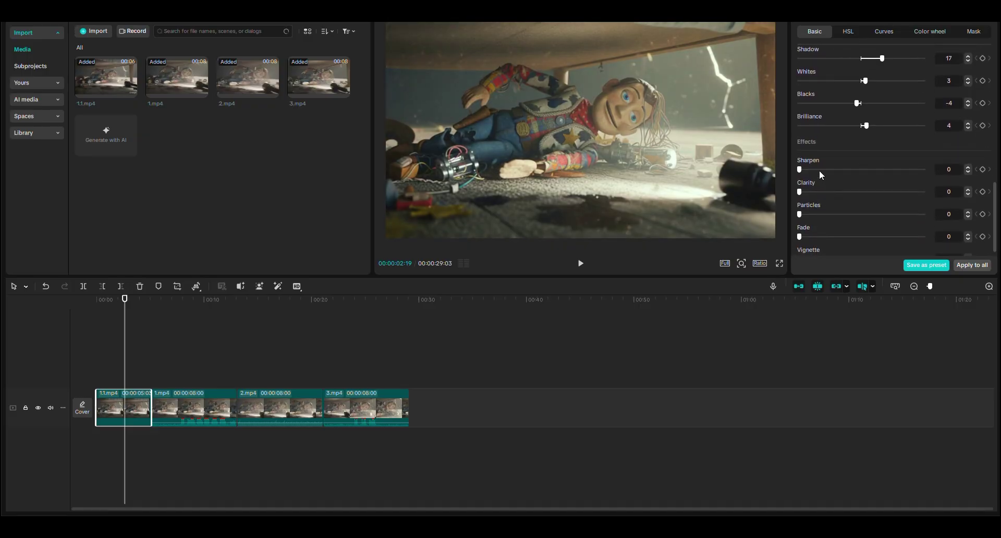
Step: Add sharpen 27, clarity 60, floating particles and a fade of 39 to the clip
left_click_drag(818, 170, 865, 170)
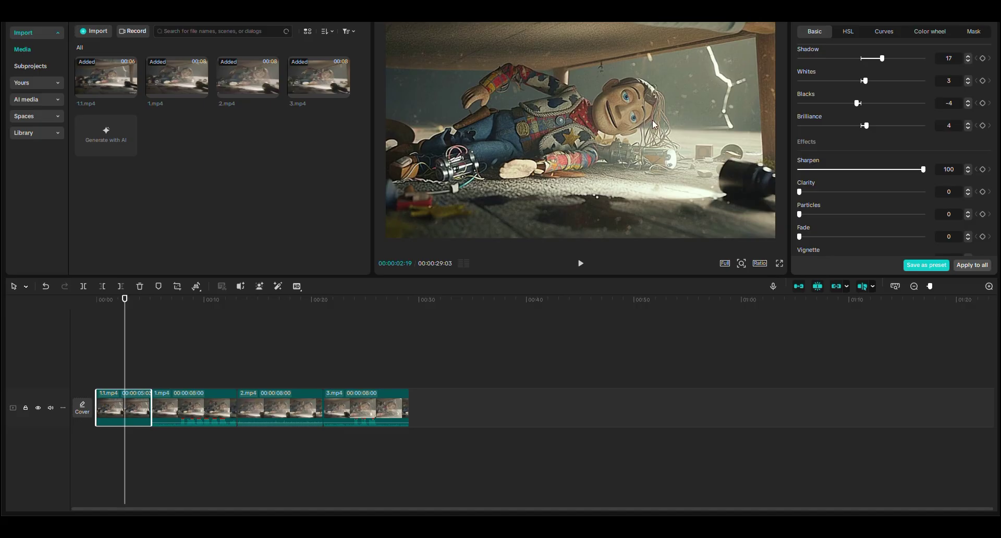
left_click(832, 170)
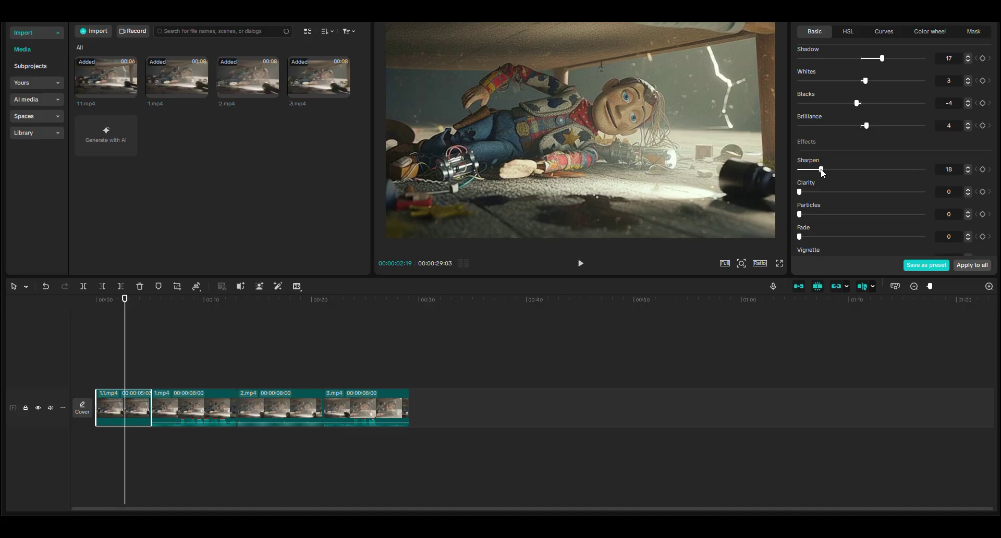
left_click_drag(839, 193, 860, 194)
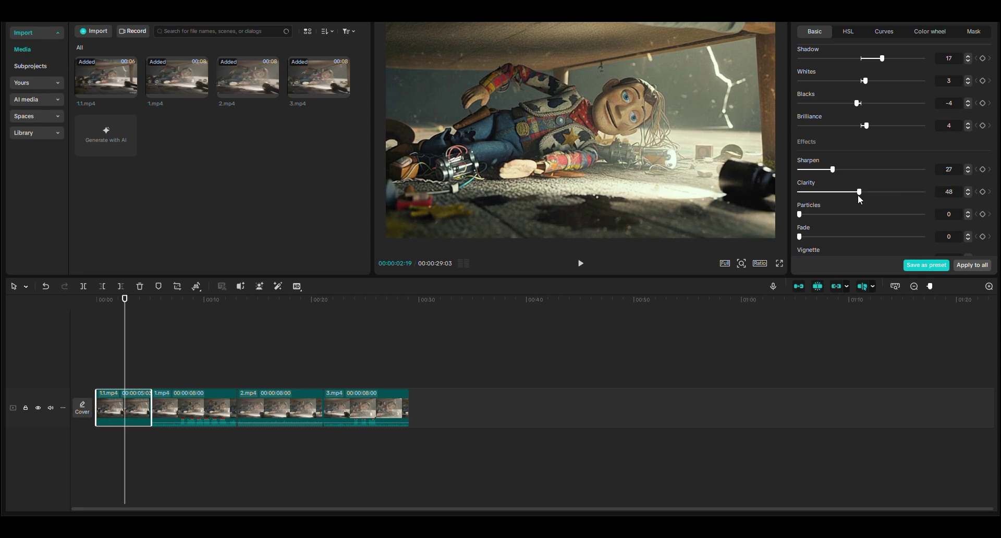
left_click(818, 215)
scroll(819, 215, "down", 1)
left_click(828, 228)
left_click_drag(831, 226, 880, 245)
Step: Switch to HSL adjustments, then select clip 2.mp4 to check its colour grade
left_click(848, 32)
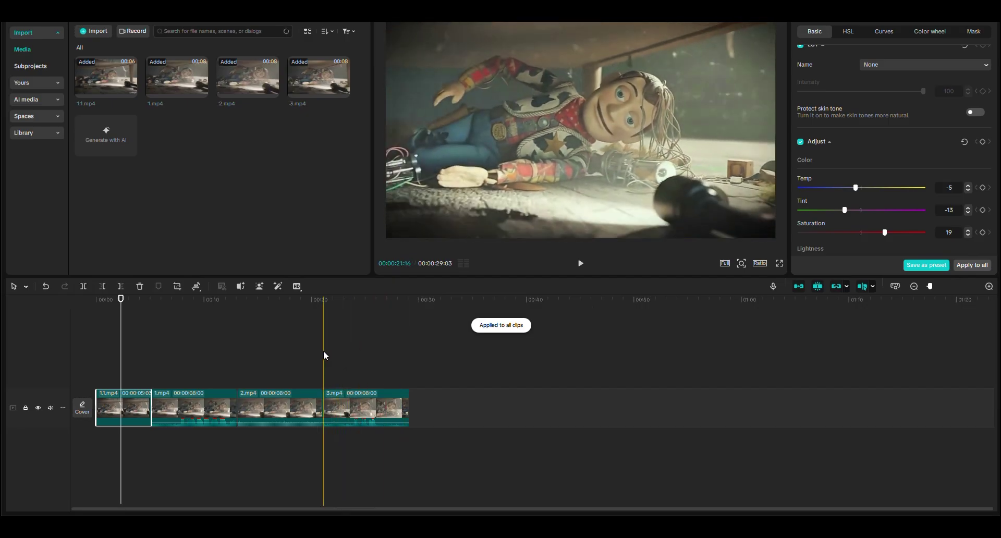
left_click(292, 357)
left_click(282, 409)
scroll(862, 151, "down", 5)
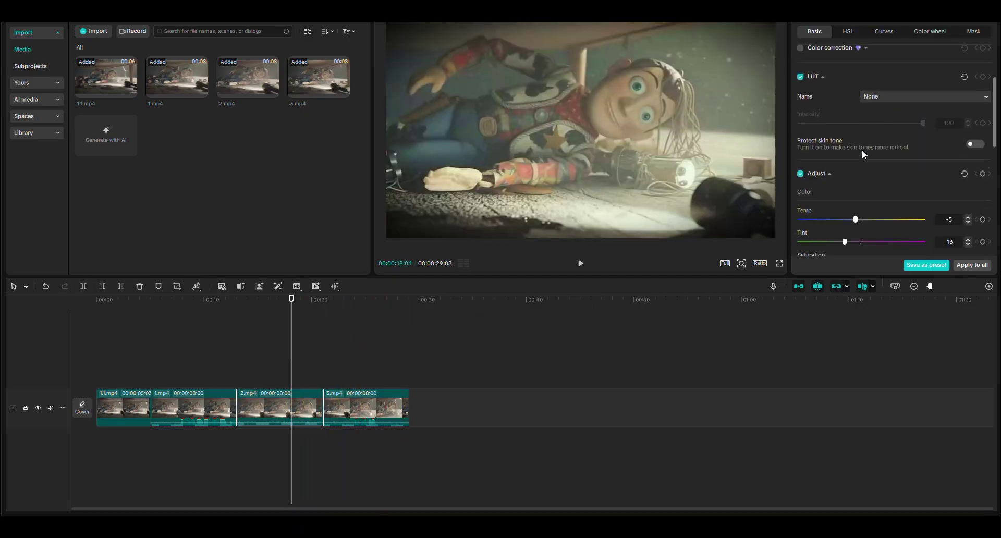
scroll(862, 149, "down", 10)
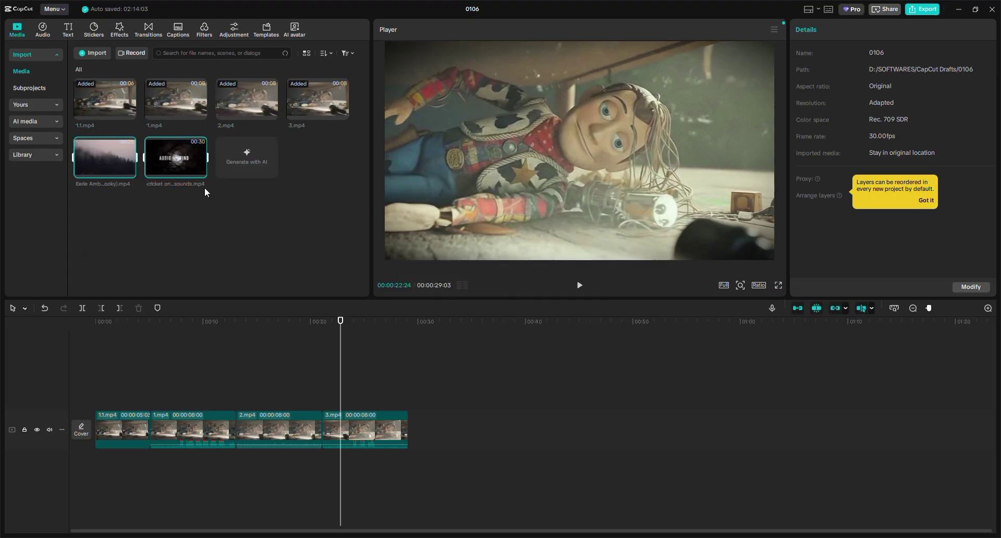
Step: Add the cricket sounds and eerie ambient clips to the timeline at the playhead
left_click(202, 172)
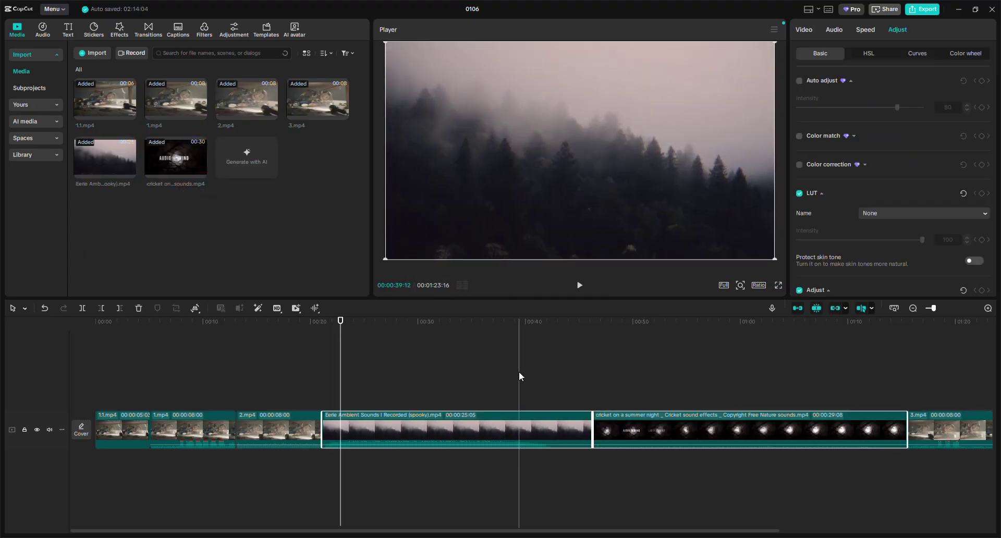
key("ctrl+z")
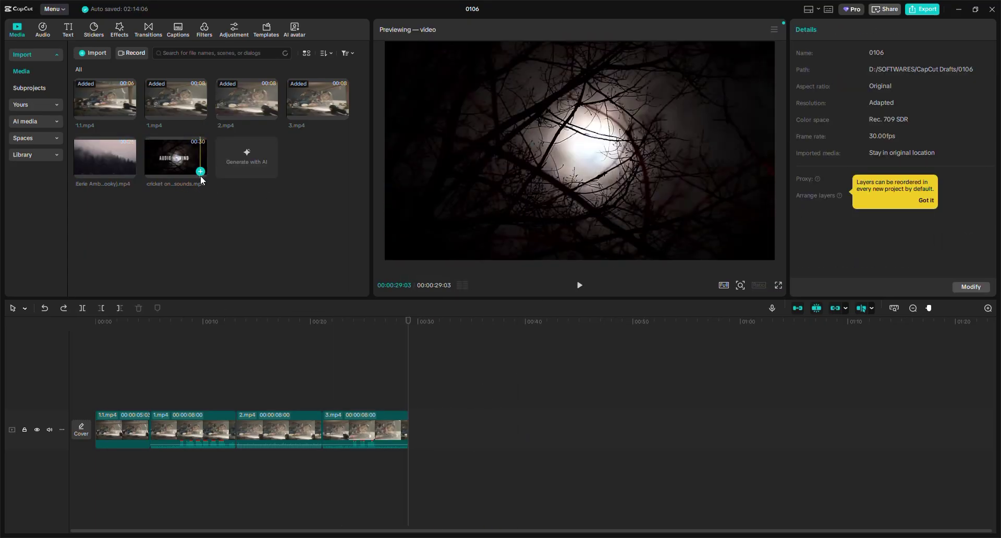
left_click(200, 172)
left_click(129, 171)
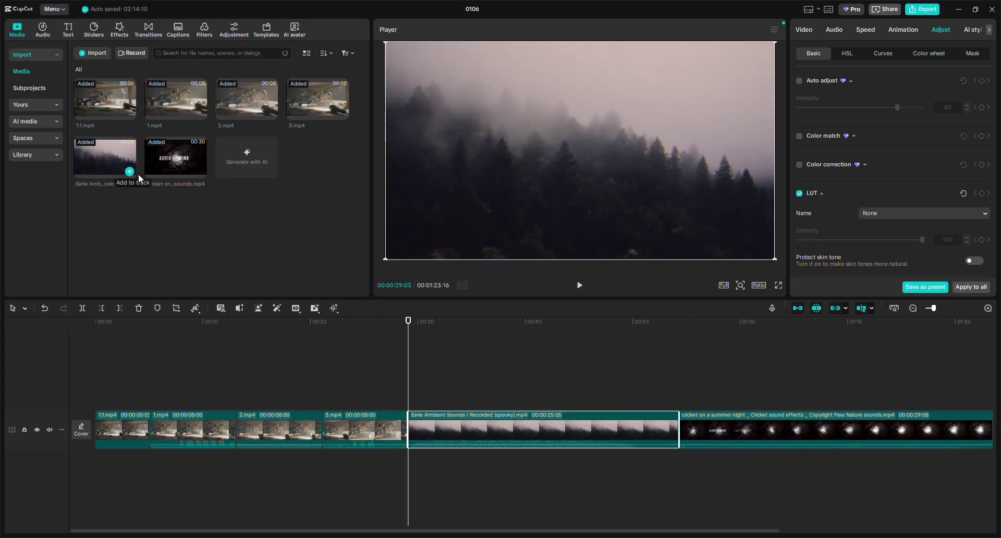
Step: Extract the eerie clip's audio and move it to the start of the timeline
right_click(517, 420)
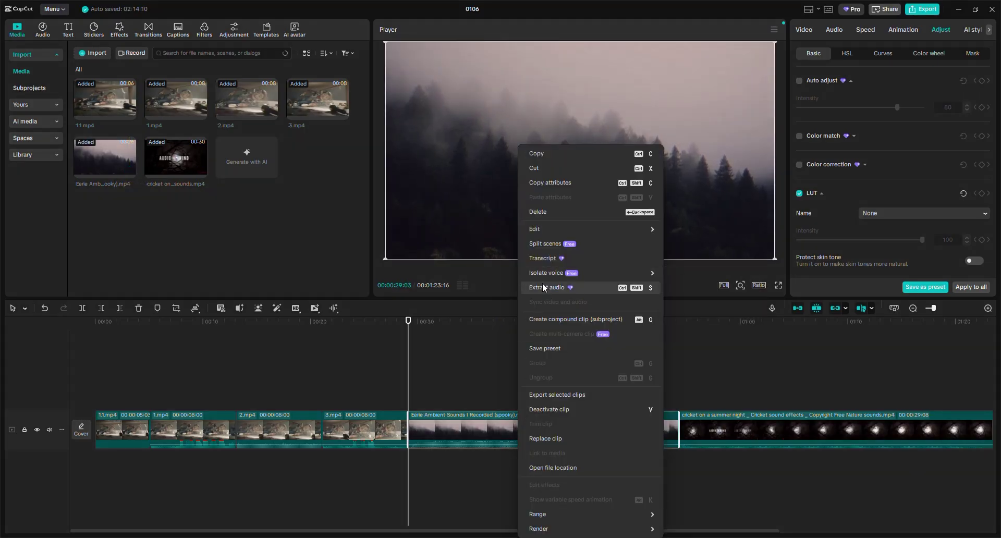
left_click(542, 282)
left_click_drag(481, 464, 167, 465)
Step: Extract the cricket clip's audio and place it on a new lower track at 0
left_click(761, 423)
right_click(761, 424)
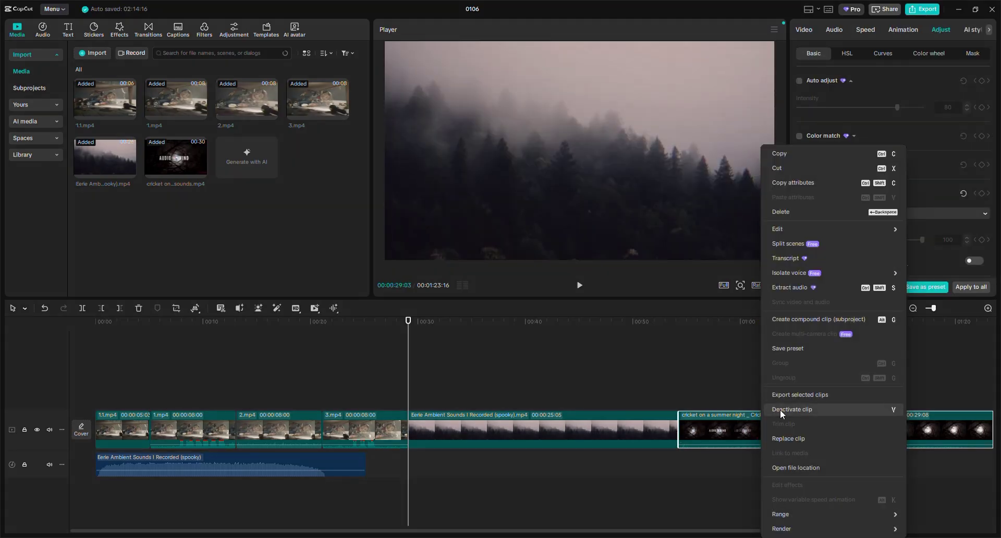
left_click(790, 288)
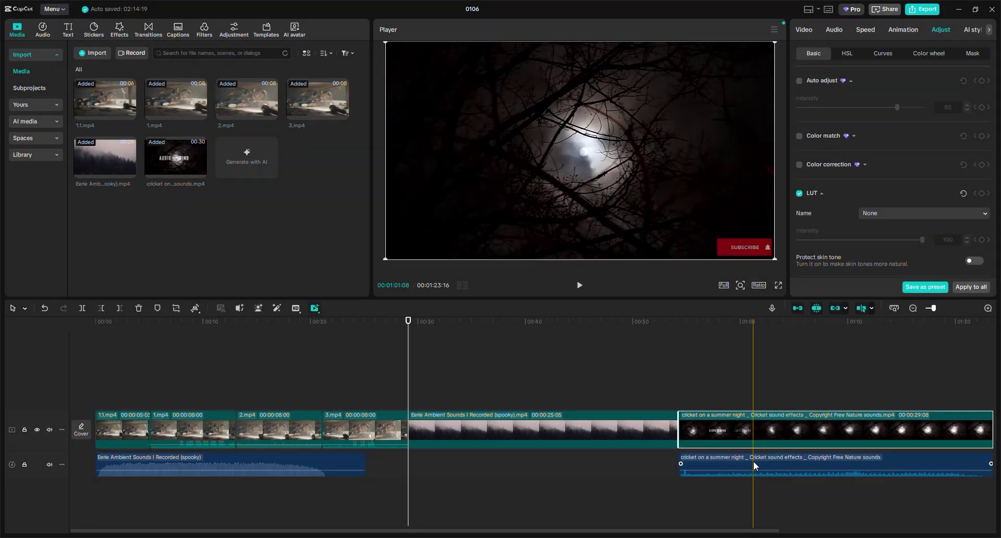
left_click_drag(755, 464, 261, 515)
left_click_drag(168, 496, 164, 485)
Step: Delete the Eerie and cricket video clips, leaving only their audio
left_click(566, 418)
key("Delete")
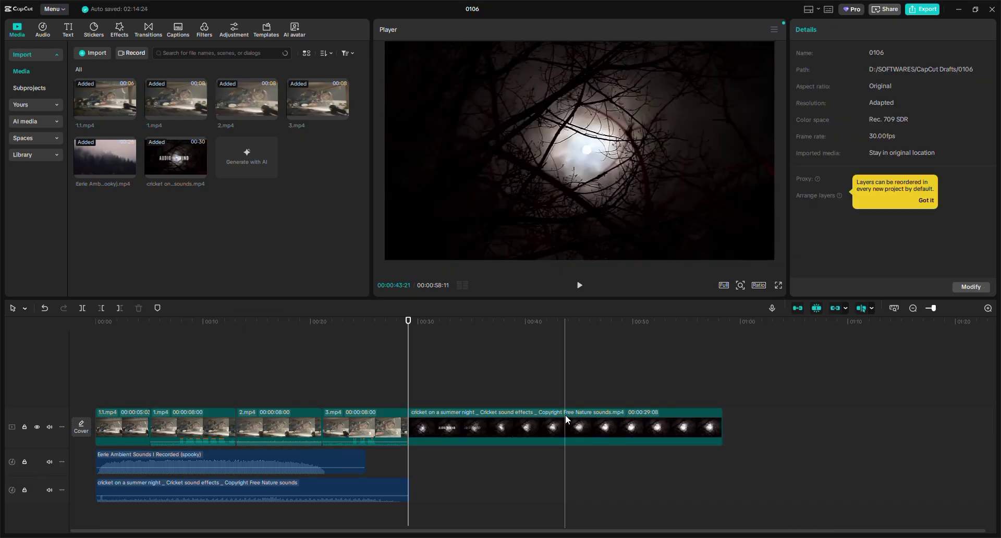
left_click(565, 414)
key("Delete")
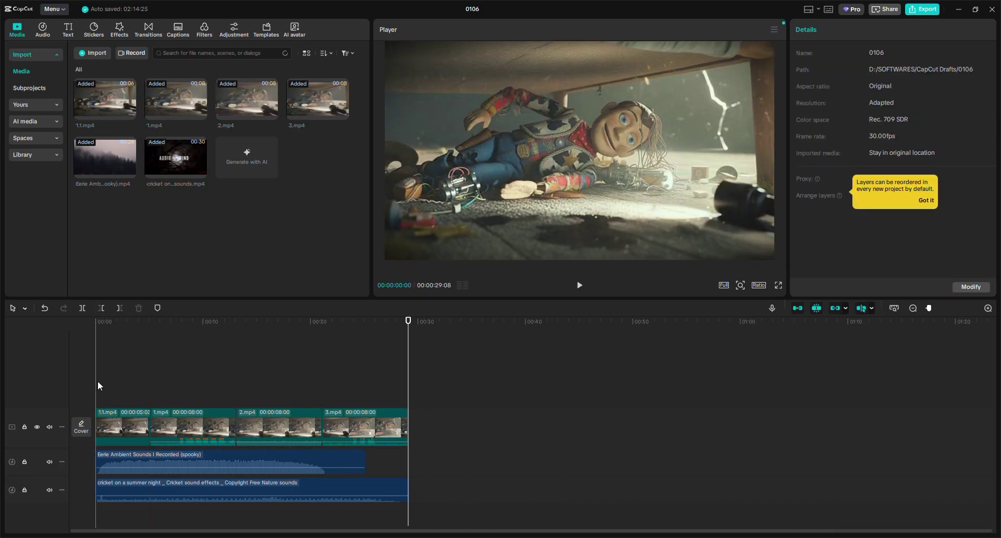
Step: Move the 4.jpg and 1.jpg overlays to the start and stretch 4.jpg to 28 seconds
left_click(287, 322)
left_click(80, 332)
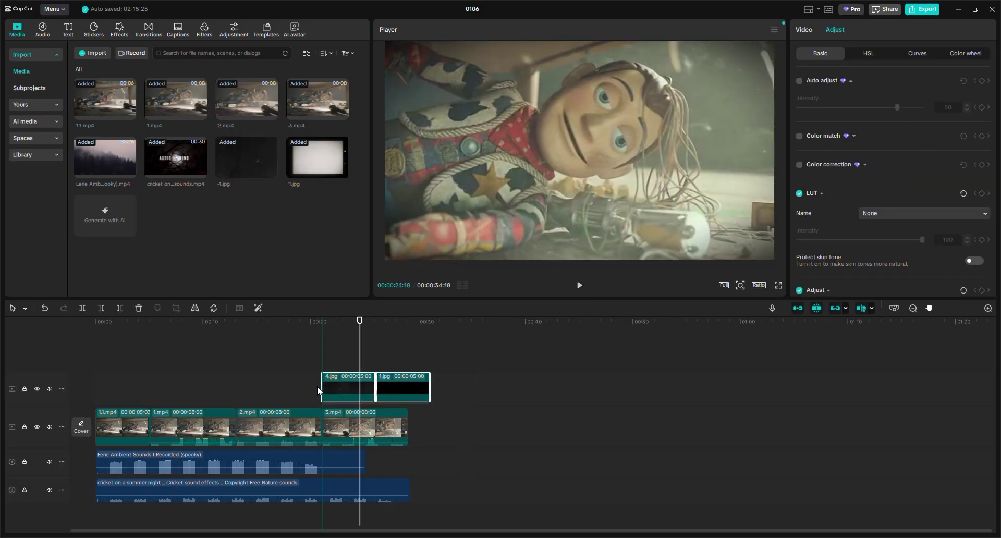
left_click_drag(319, 390, 94, 389)
left_click(189, 388)
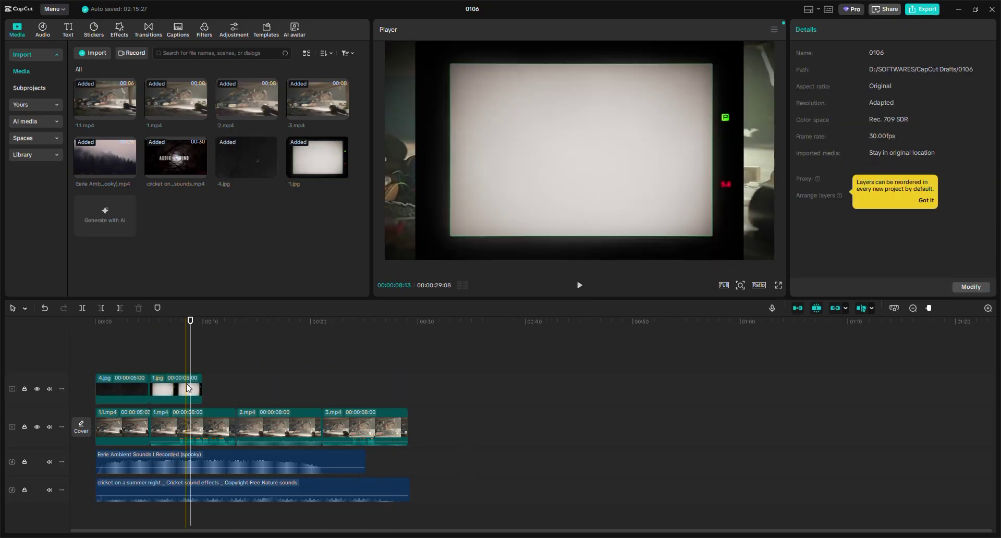
left_click_drag(189, 388, 405, 435)
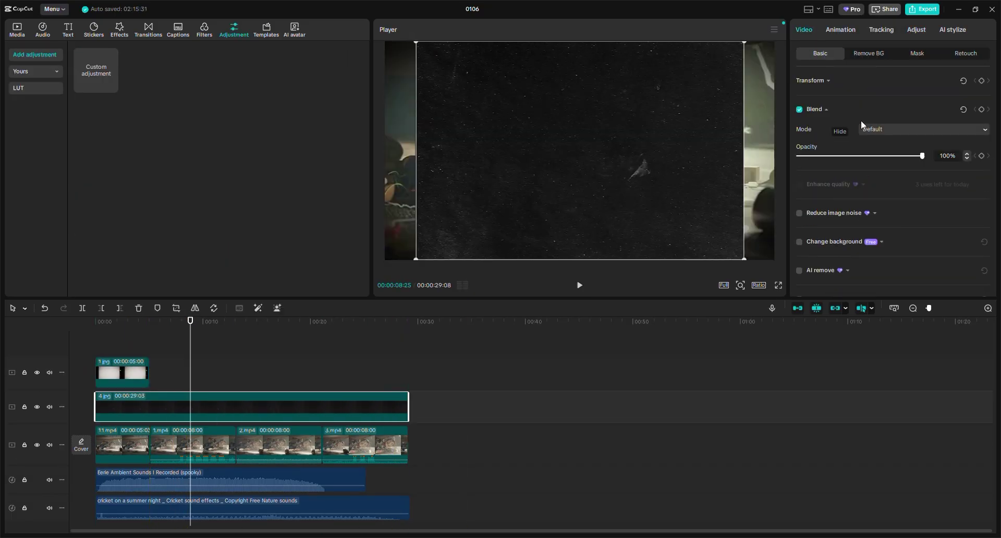
Step: Set the 4.jpg overlay's blend mode to Screen
left_click(864, 128)
left_click(886, 215)
left_click(864, 129)
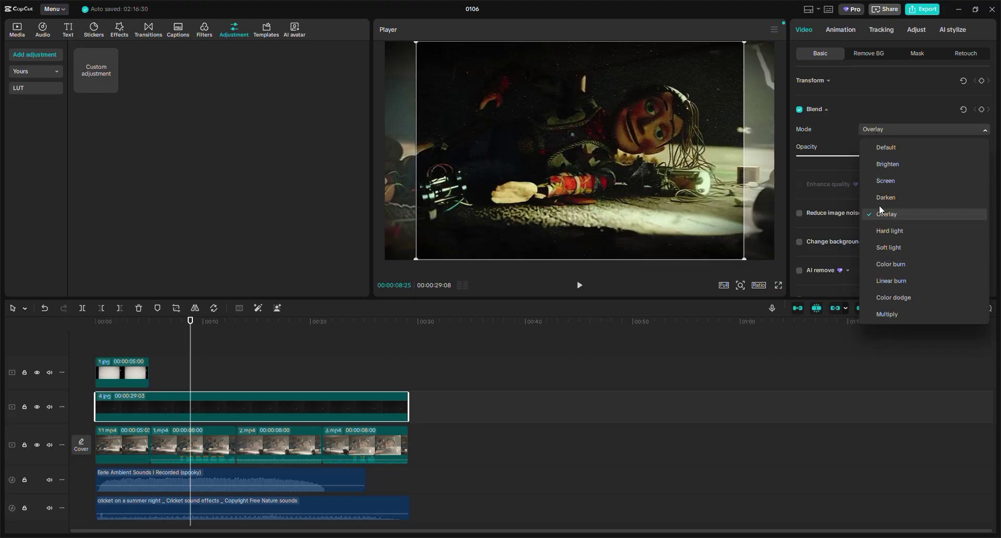
left_click(886, 180)
Step: Stretch 1.jpg across the full video length and adjust its scale to 150%
left_click(811, 81)
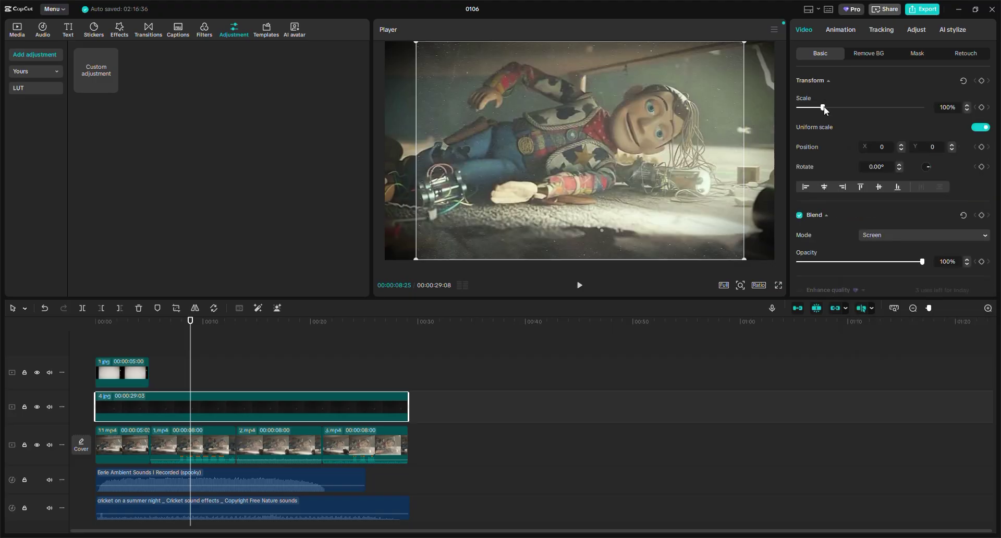
left_click_drag(148, 371, 408, 371)
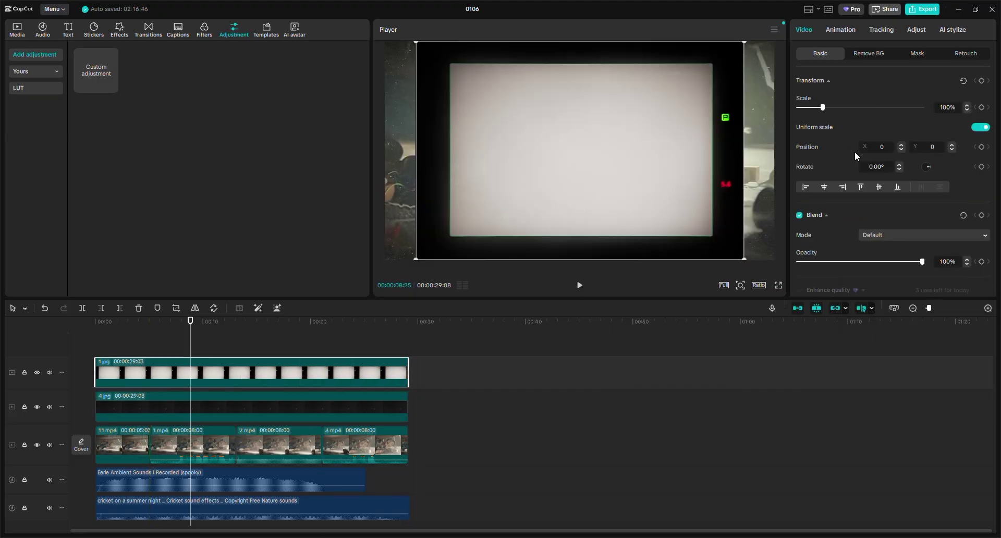
left_click_drag(823, 107, 835, 107)
scroll(840, 226, "down", 3)
scroll(849, 224, "up", 4)
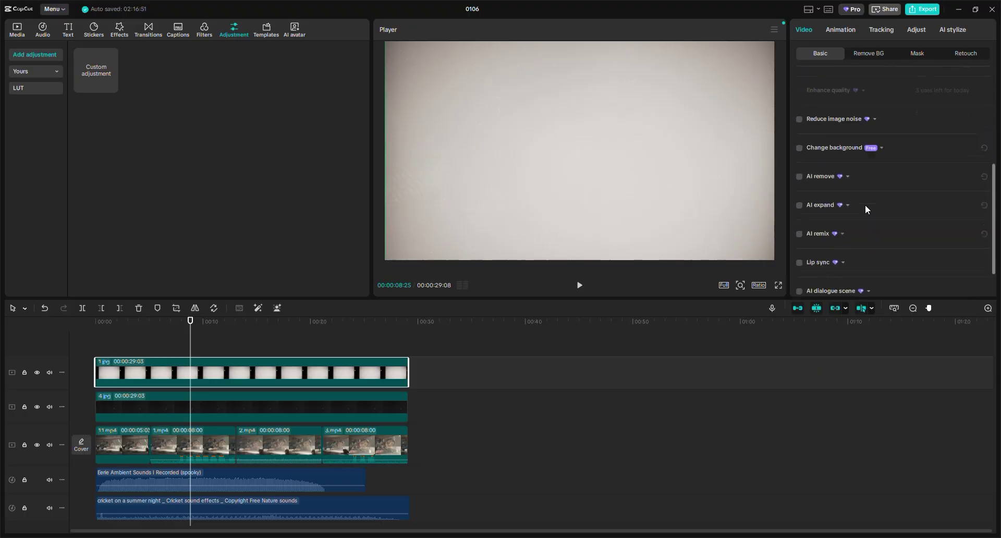
Step: Blend 1.jpg in Overlay mode, drag its opacity down, and preview the look
left_click(902, 205)
left_click(890, 256)
left_click(891, 204)
left_click(886, 289)
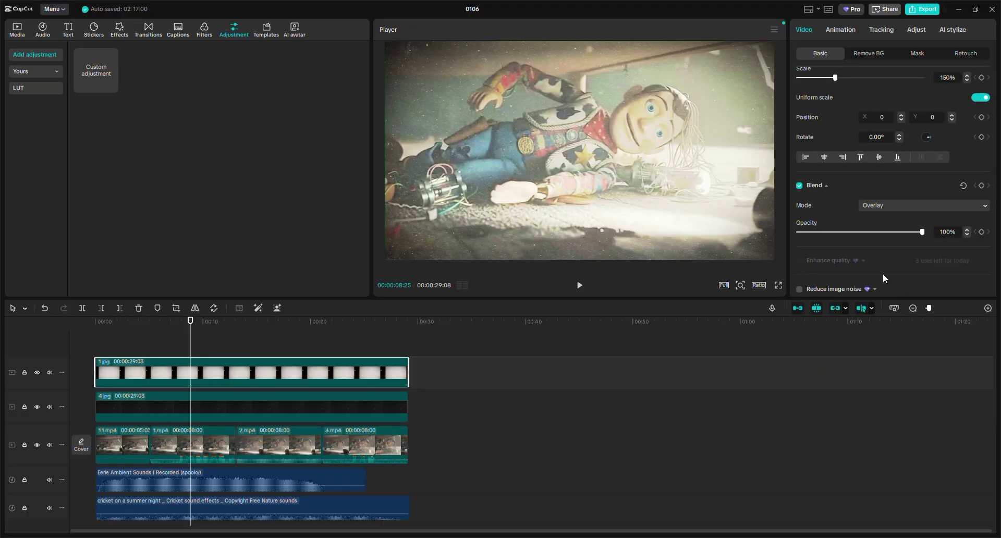
left_click_drag(923, 231, 793, 234)
left_click(579, 285)
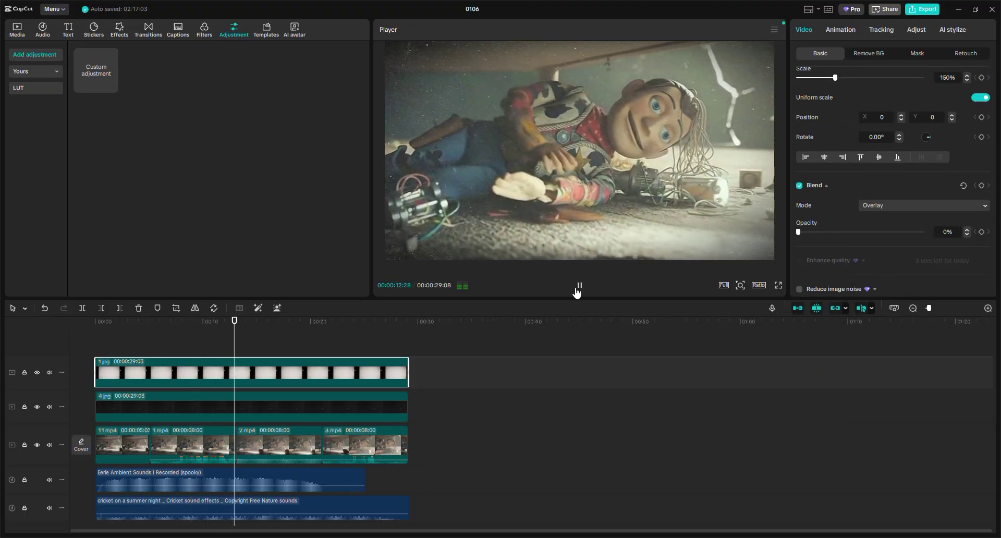
Step: Select both the 1.mp4 and 2.mp4 clips
left_click(239, 442)
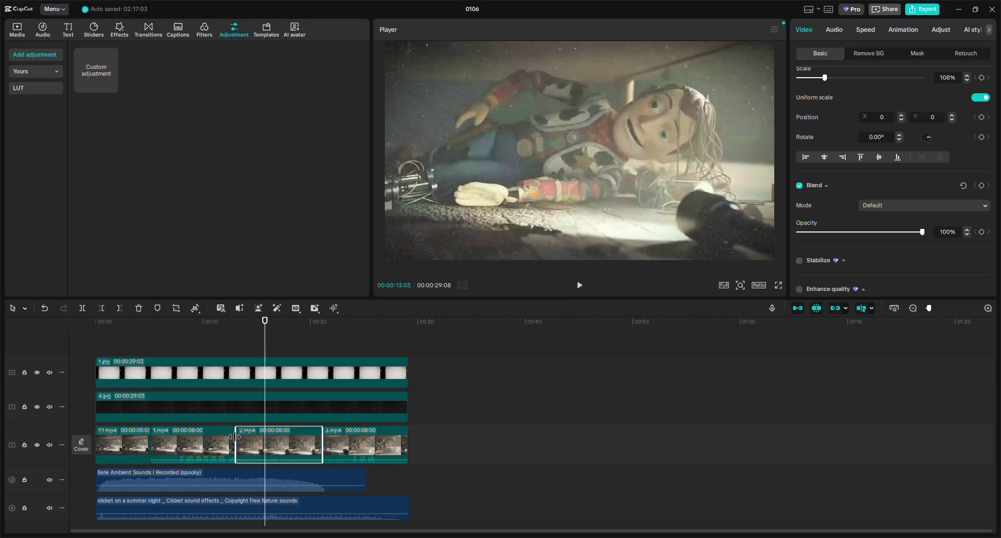
left_click(232, 443)
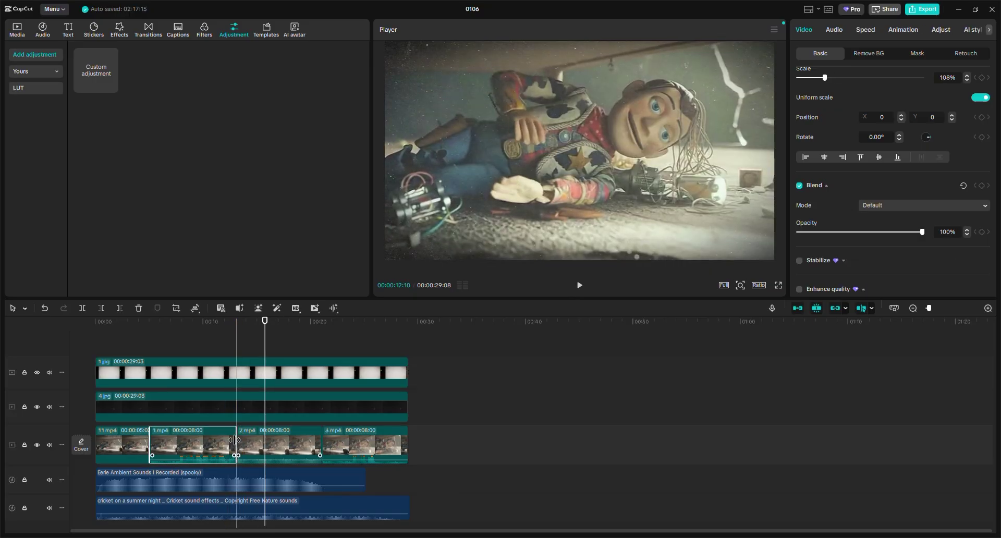
left_click(237, 442, "ctrl")
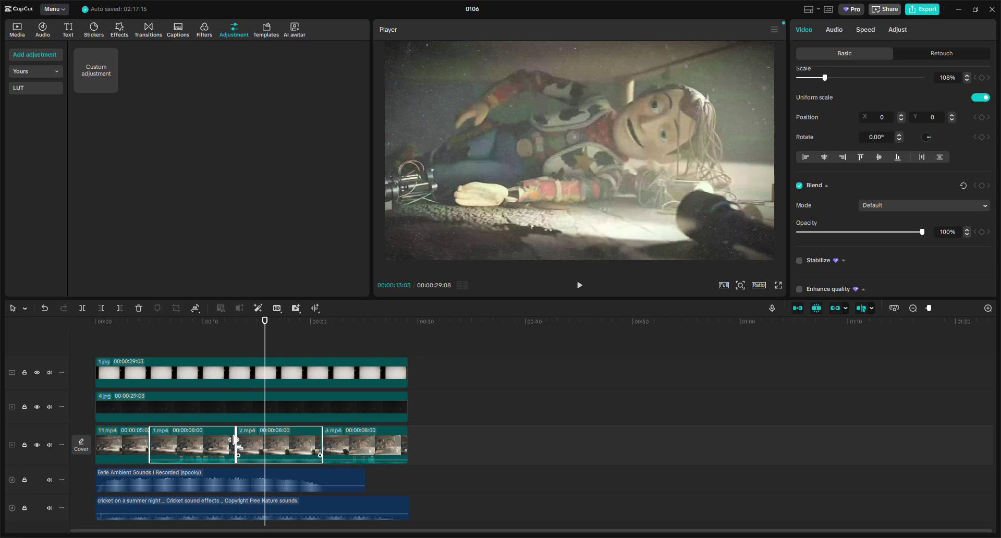
Step: Trim 1.mp4 and 2.mp4 at their shared edge to 00:00:07:14 each
left_click_drag(236, 443, 228, 444)
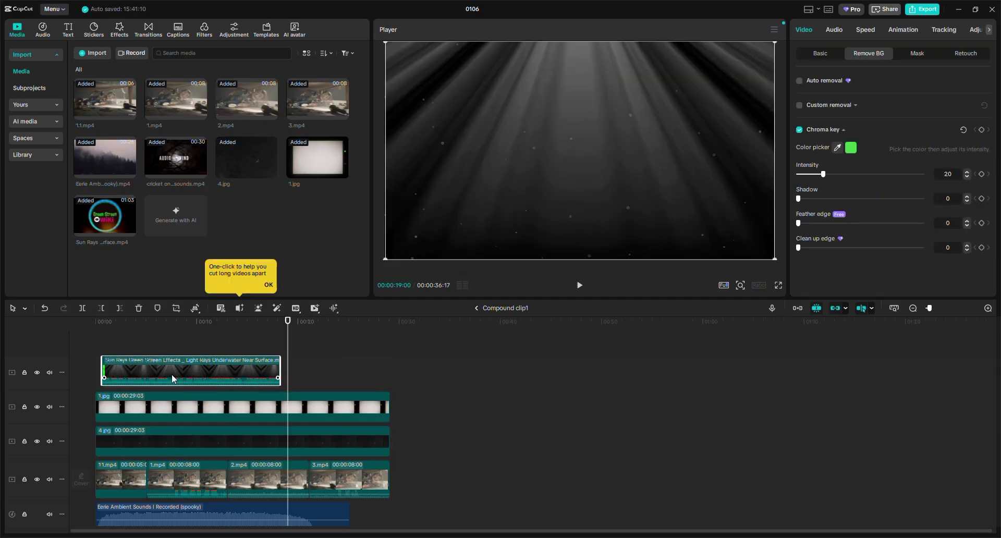
left_click(125, 352)
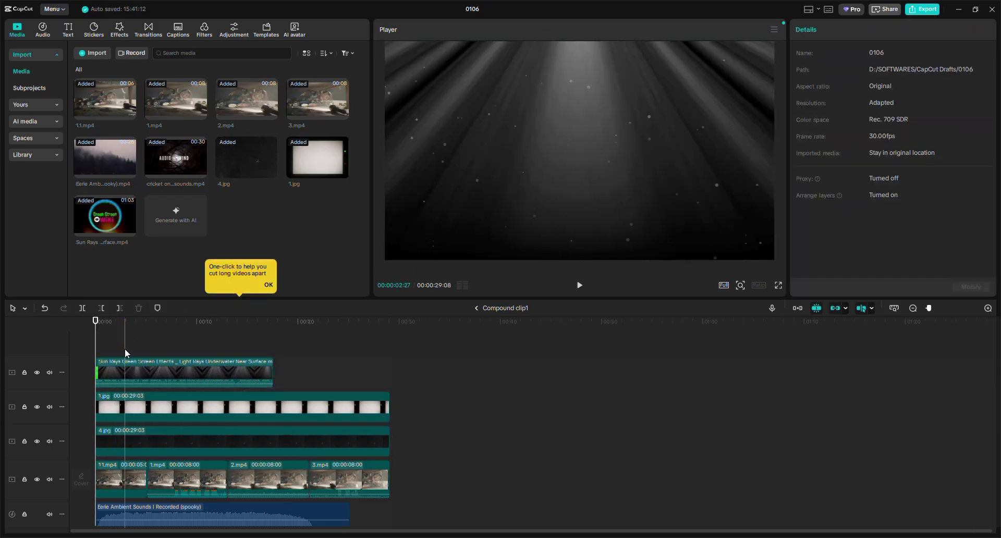
left_click(147, 370)
Step: Blend the Sun Rays clip in Screen mode at 31% opacity, one track lower, and preview
scroll(886, 157, "down", 3)
left_click(799, 177)
left_click(923, 197)
left_click(886, 245)
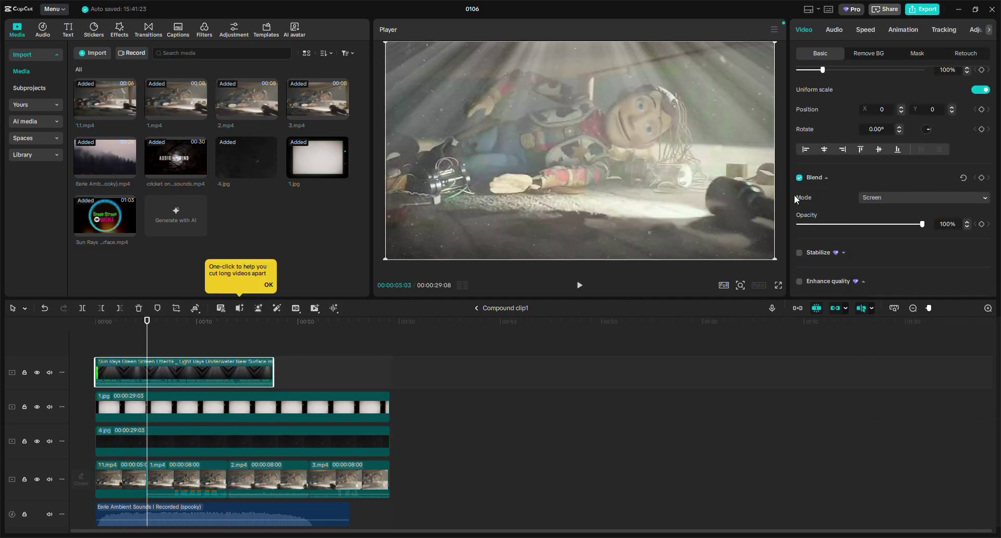
left_click_drag(824, 224, 836, 224)
left_click_drag(208, 370, 208, 405)
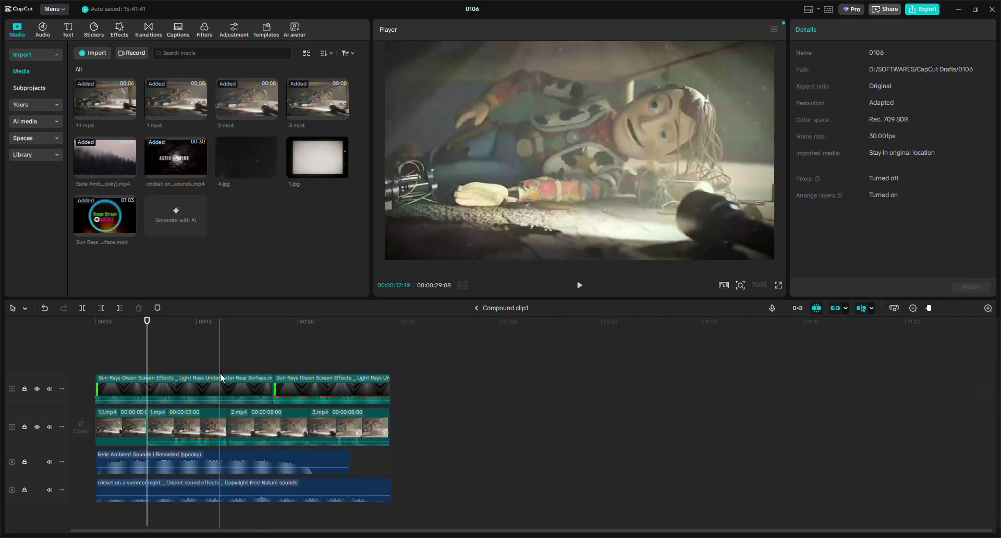
left_click(335, 367)
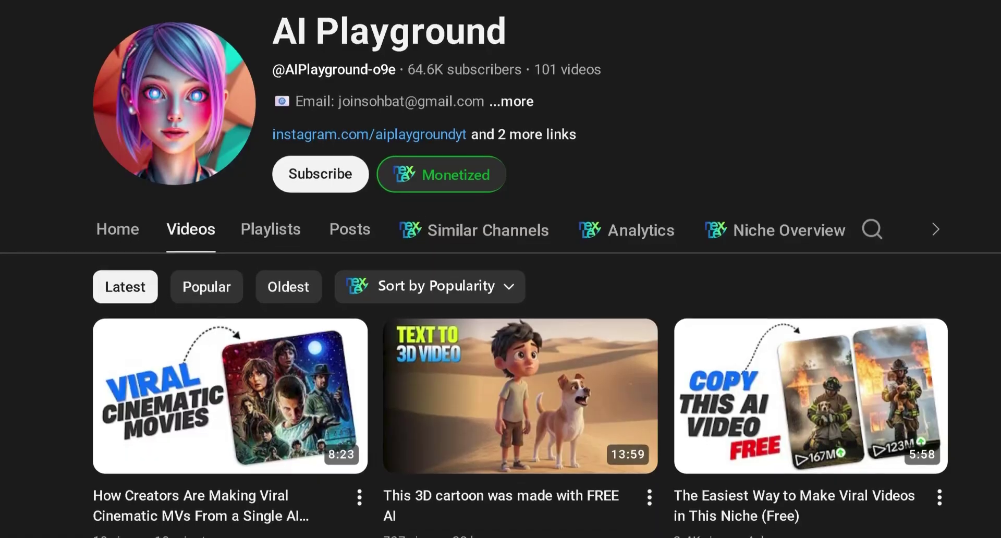
Step: Scroll down the channel's Videos grid to see older AI-video tutorials
scroll(500, 269, "down", 7)
scroll(500, 269, "down", 6)
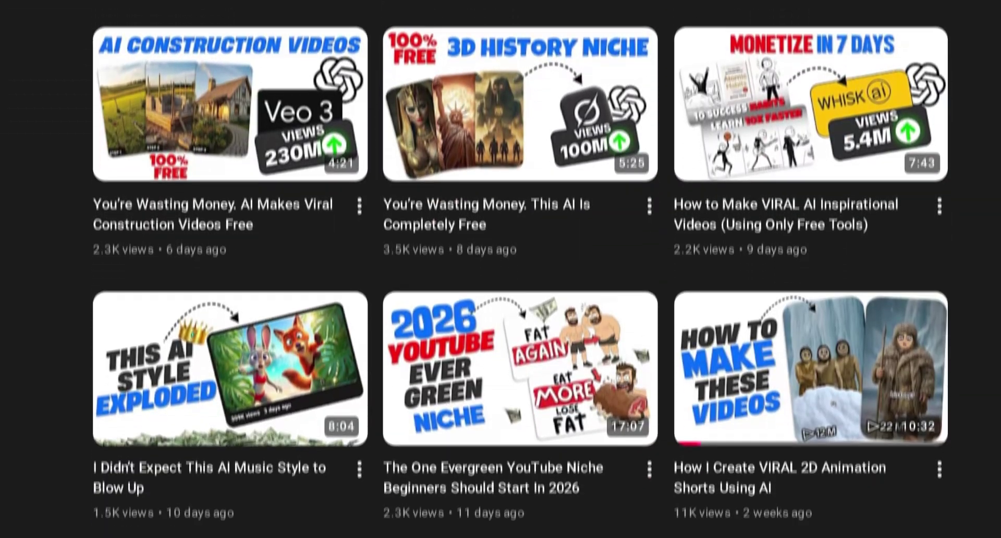
scroll(501, 269, "down", 2)
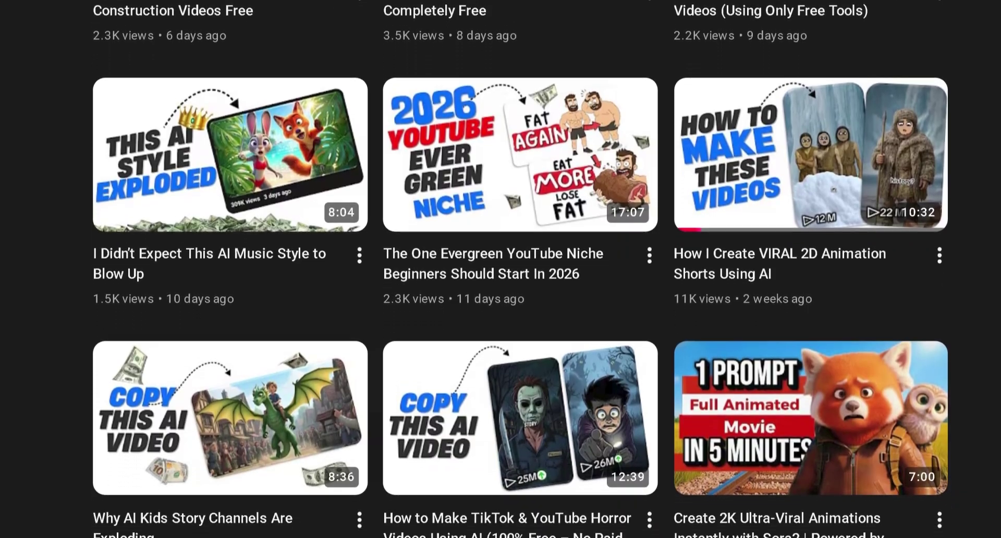